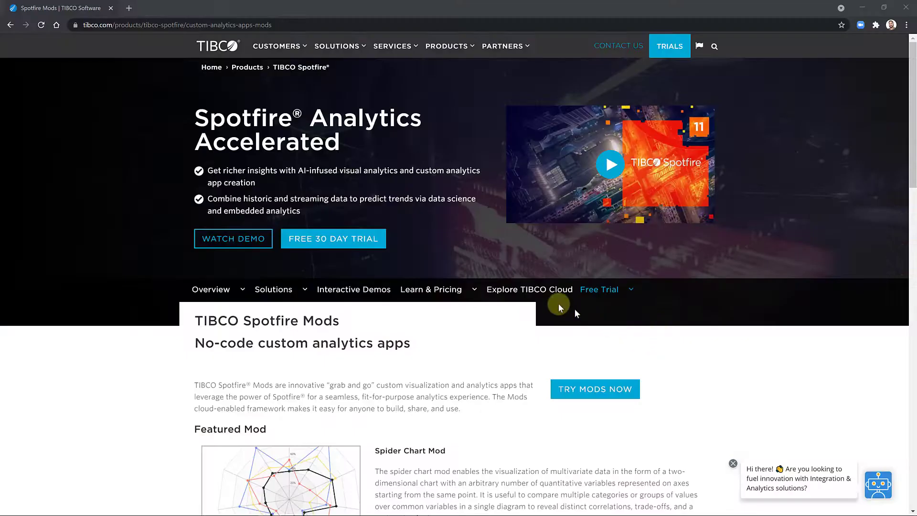
Scroll down the Spotfire Mods page to browse the gallery of mod cards.
scroll(444, 310, "down", 9)
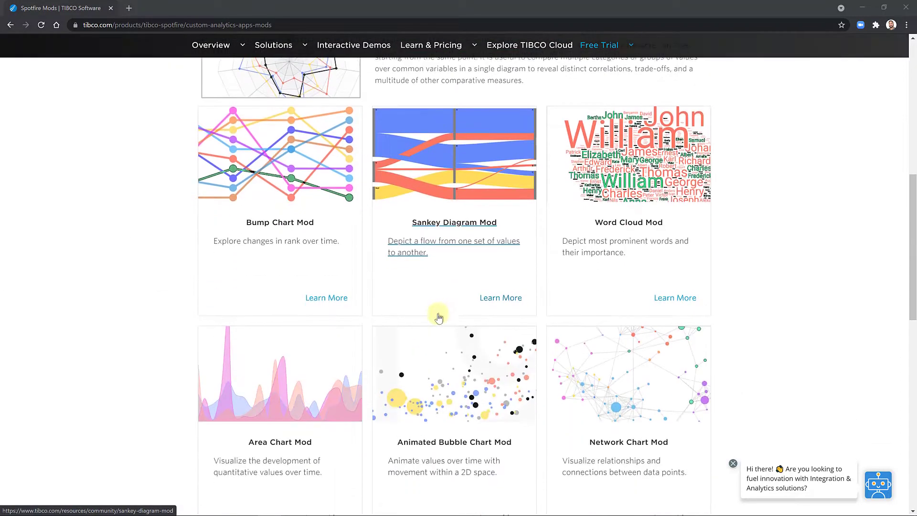
scroll(438, 318, "down", 7)
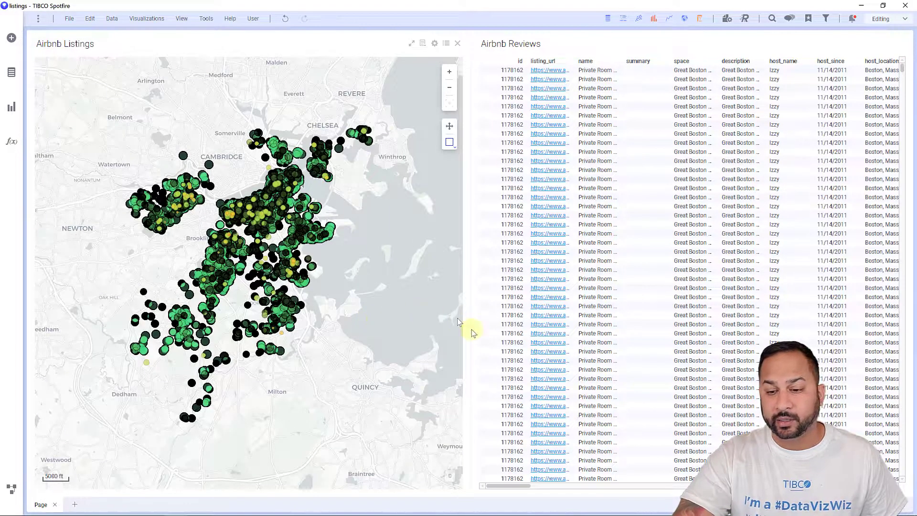
Scroll the Airbnb Reviews table sideways and bring up the visualization types list.
left_click_drag(497, 487, 440, 372)
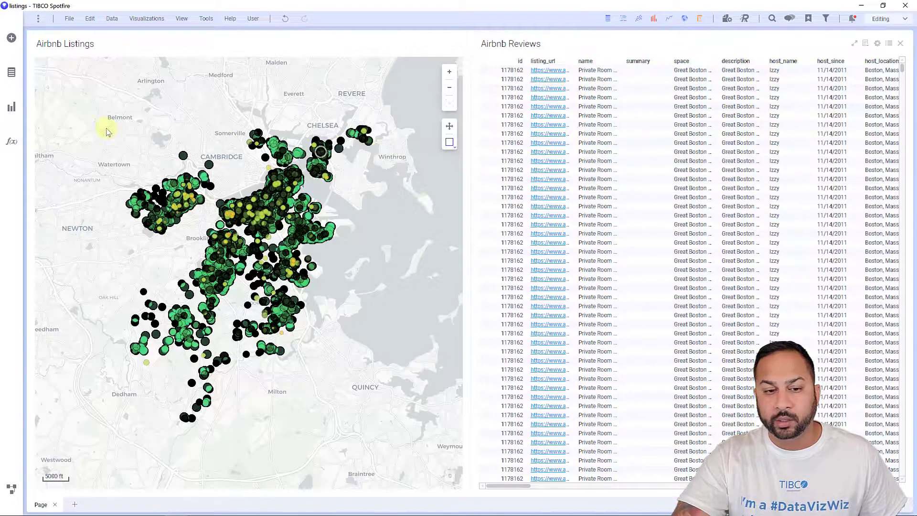
left_click(11, 105)
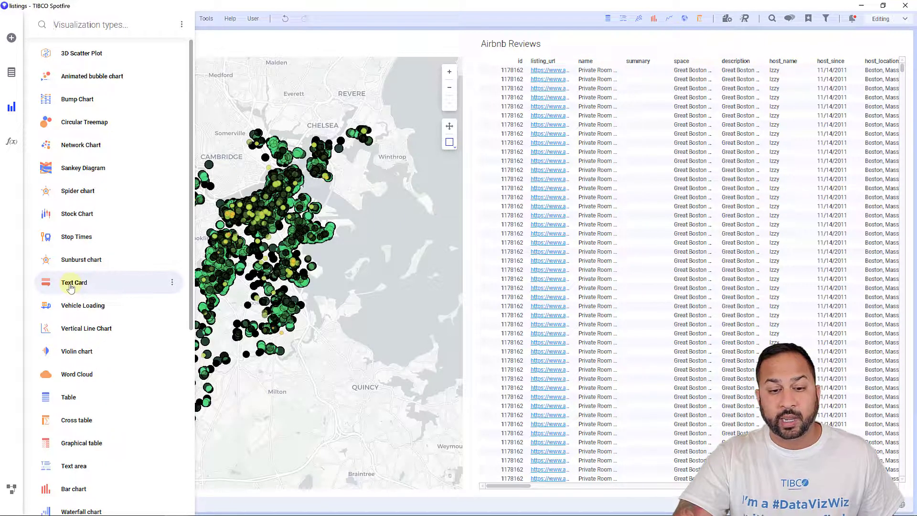
Place a new Text Card visualization above the Airbnb Reviews table.
left_click_drag(70, 286, 660, 182)
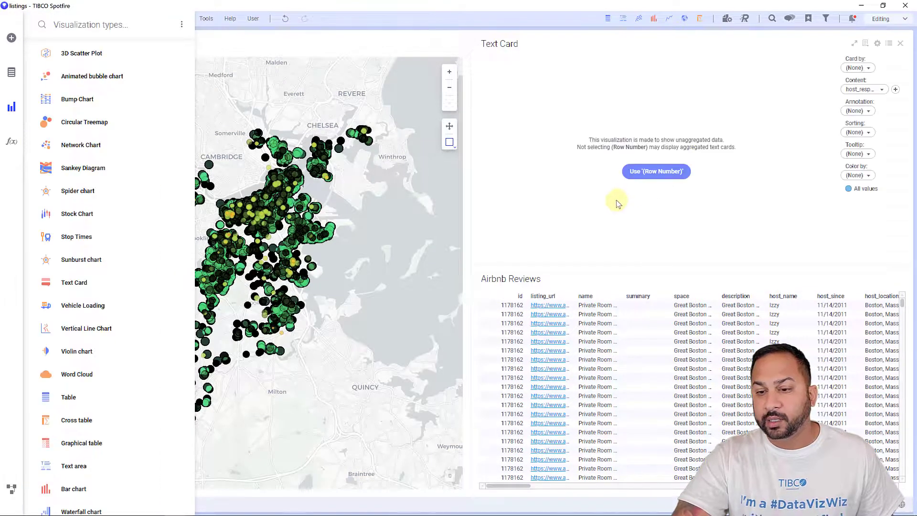
left_click(631, 200)
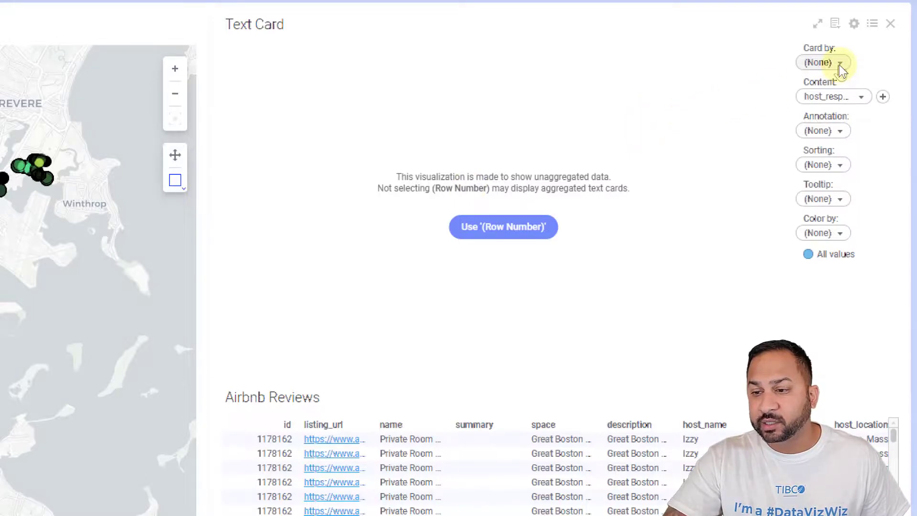
Make one card per (Row Number) and fill each card with the comments column.
left_click(524, 226)
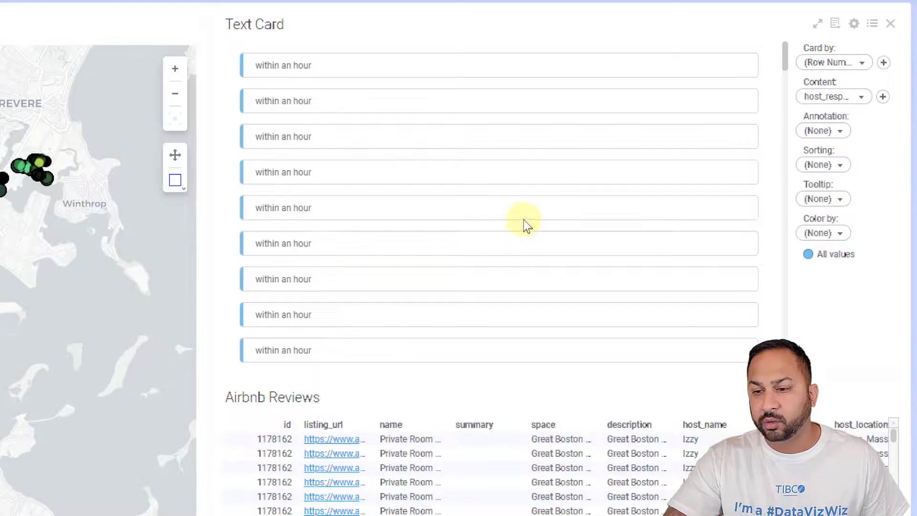
left_click(828, 97)
type("re")
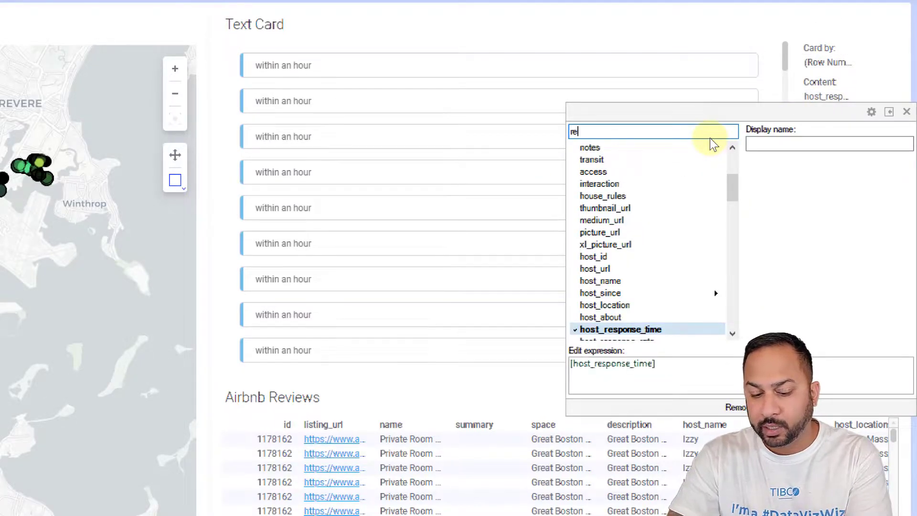
key("BackSpace")
key("BackSpace")
type("can")
key("BackSpace")
key("BackSpace")
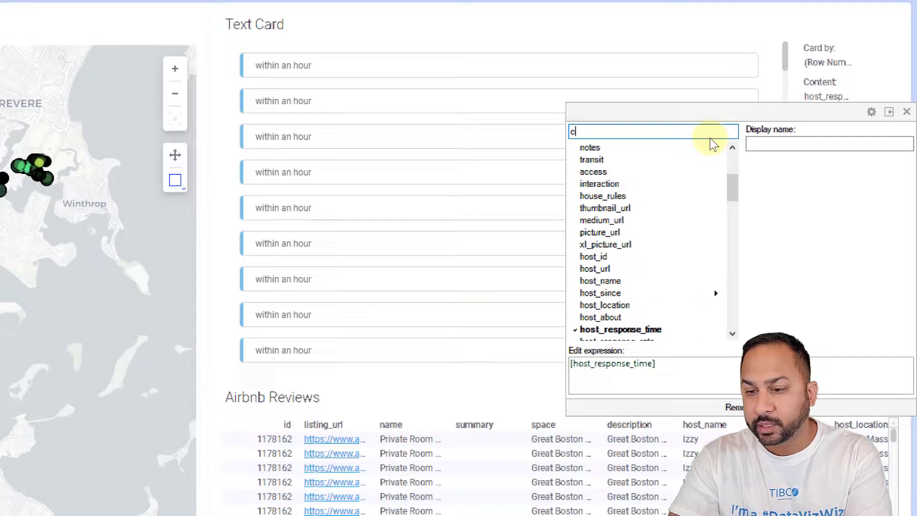
type("omm")
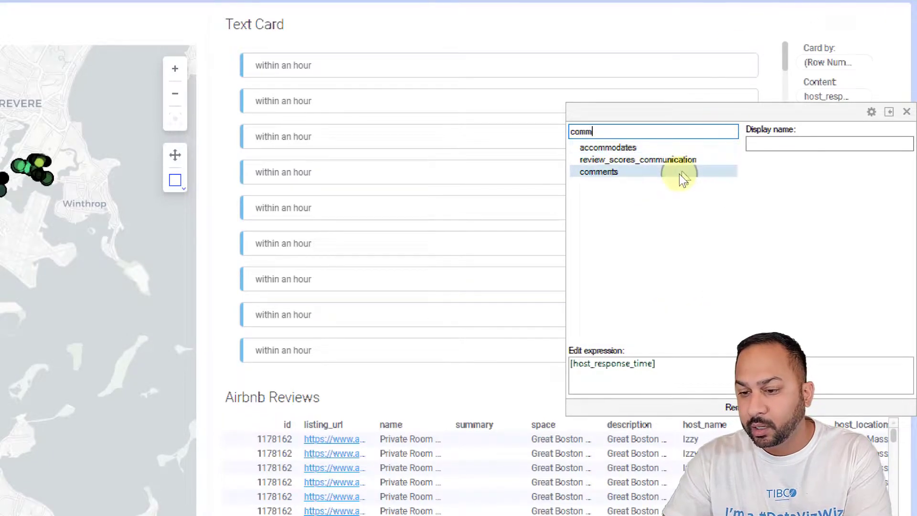
left_click(683, 178)
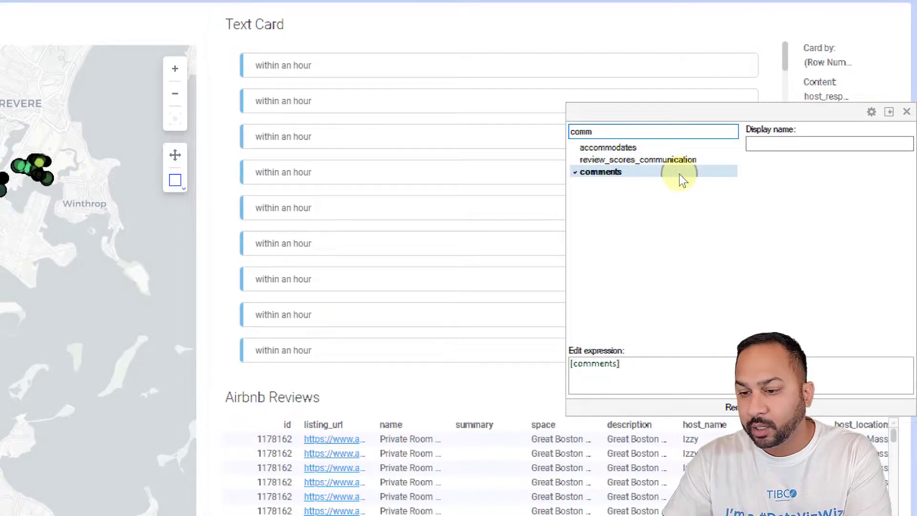
left_click(335, 45)
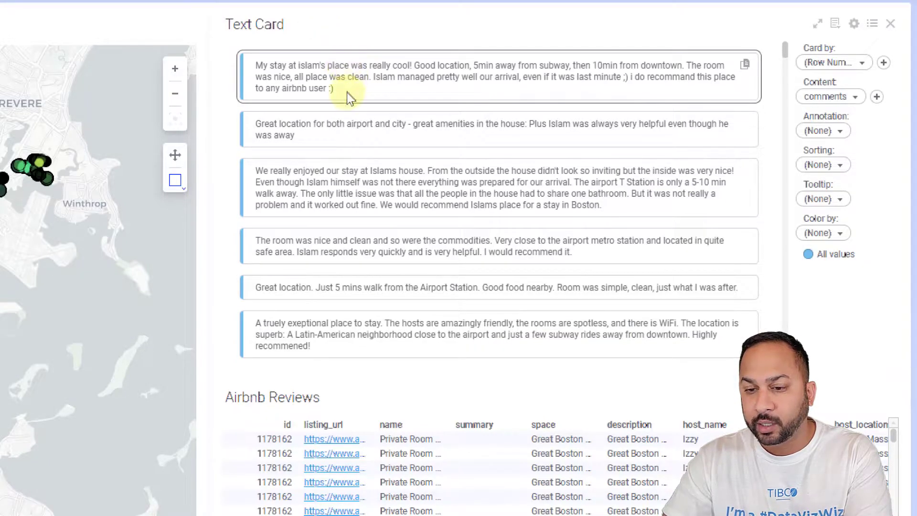
scroll(351, 131, "down", 8)
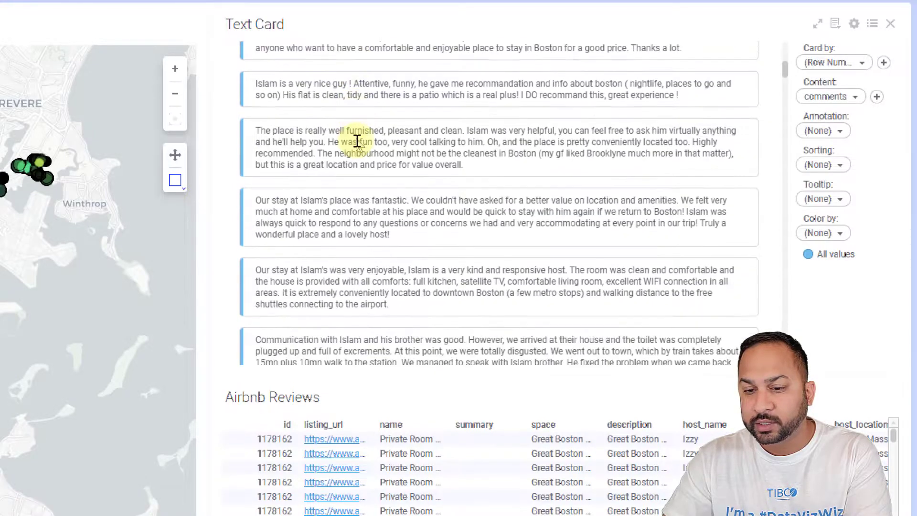
scroll(357, 141, "up", 10)
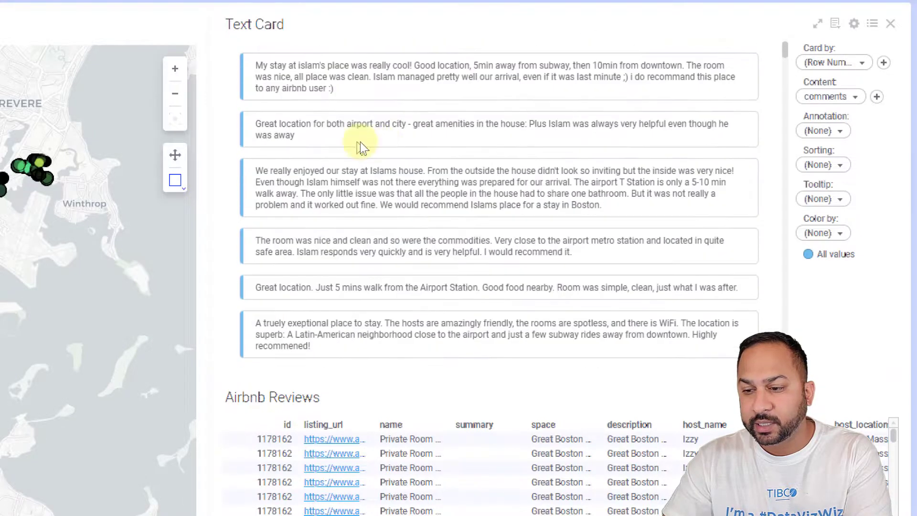
Set the Text Card annotation to the host_name column.
left_click(821, 135)
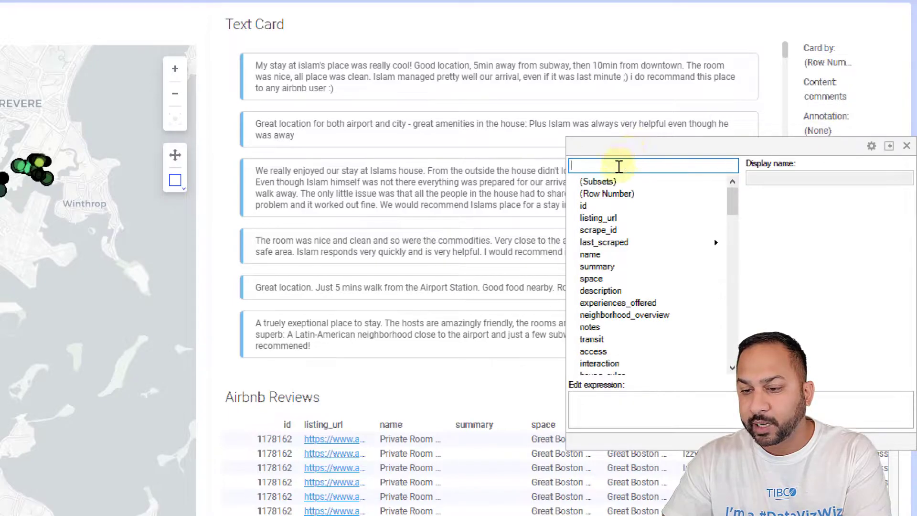
type("host")
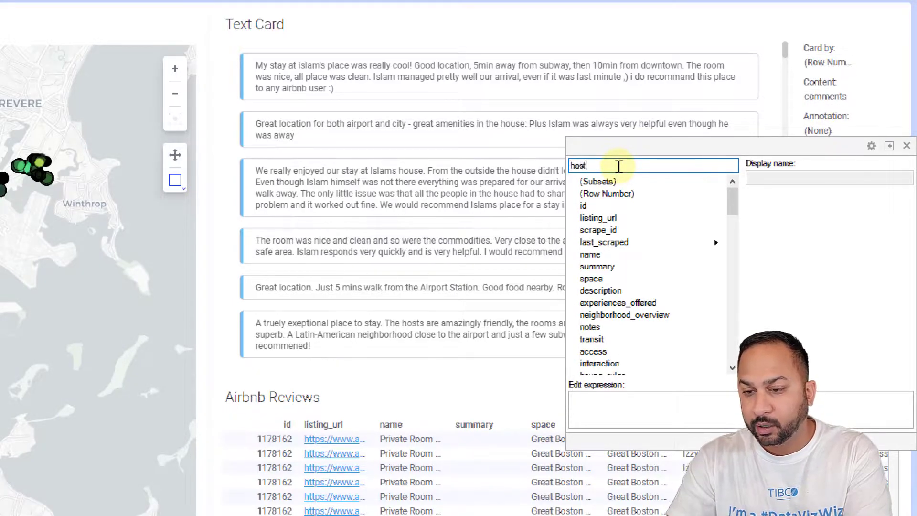
type("_")
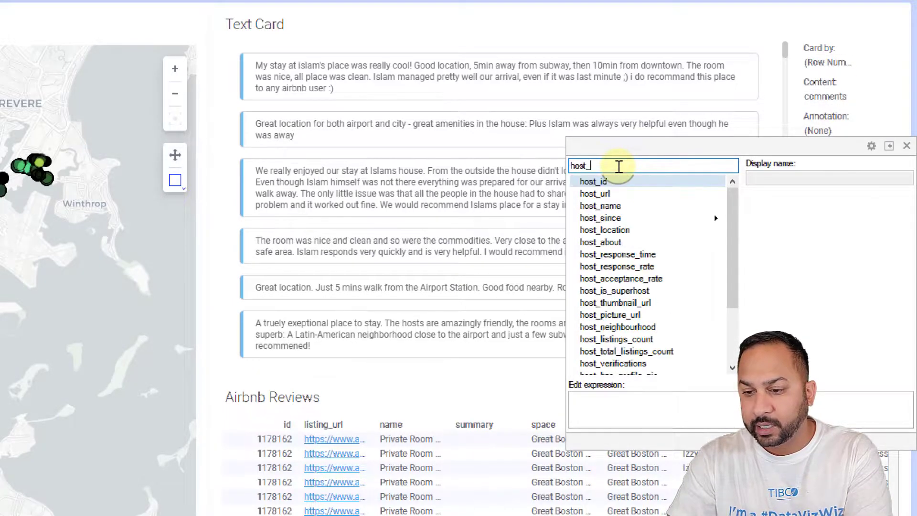
left_click(591, 209)
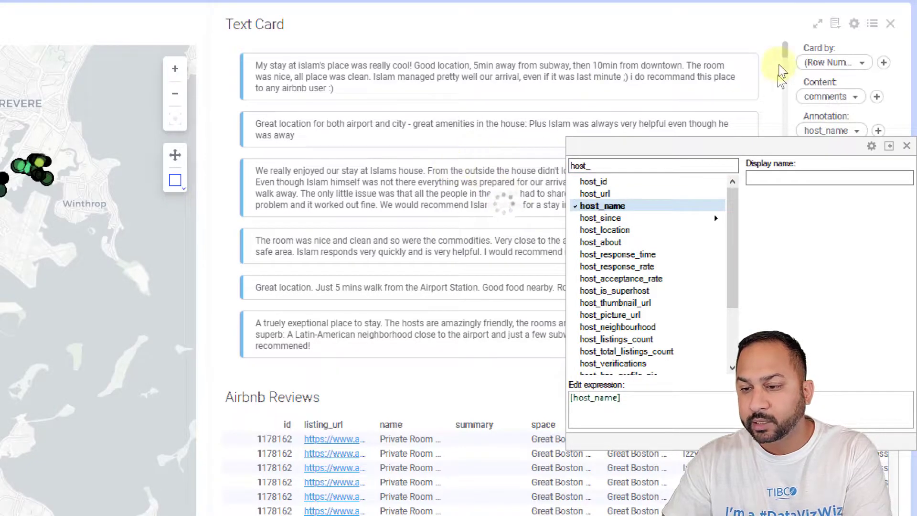
left_click(745, 39)
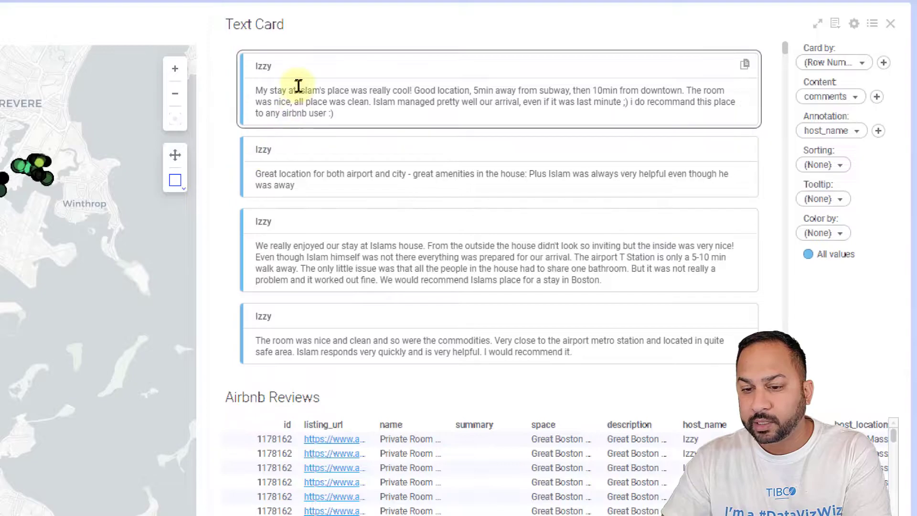
scroll(301, 109, "down", 2)
scroll(301, 110, "down", 8)
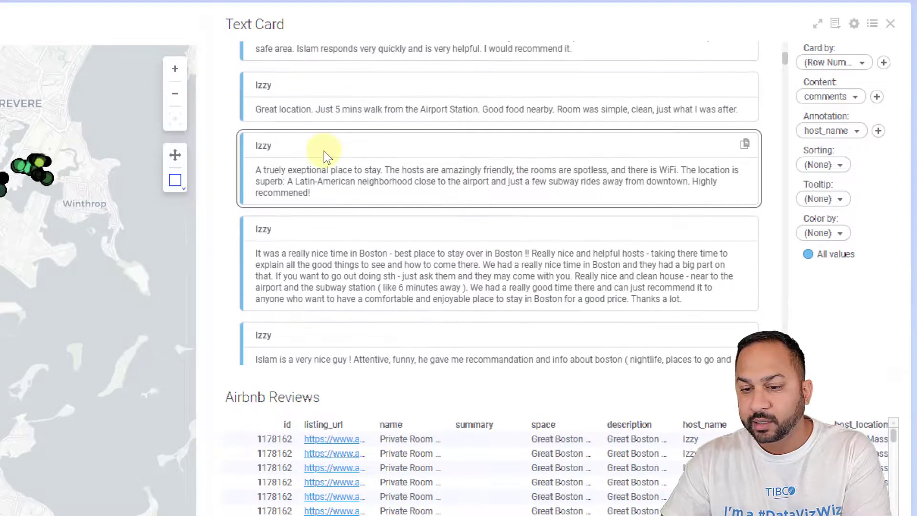
scroll(325, 151, "down", 4)
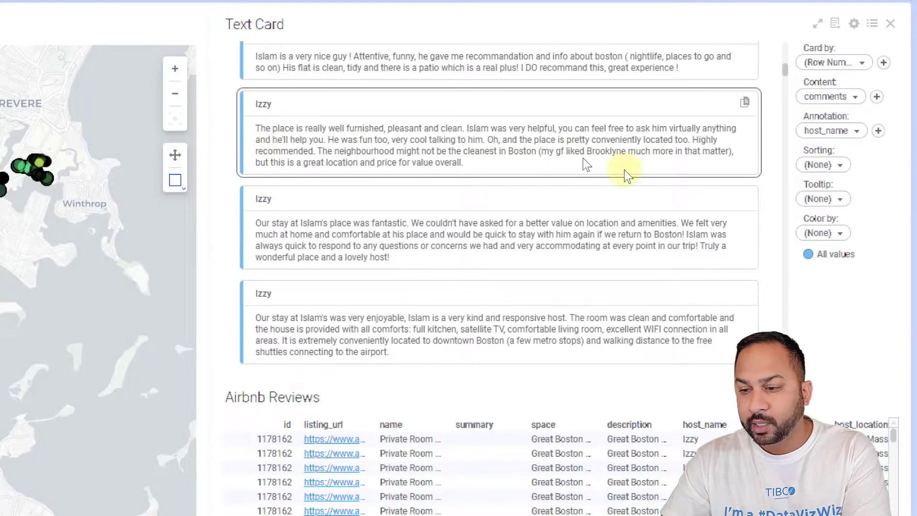
Color the cards by Avg(review_scores_rating).
left_click(844, 234)
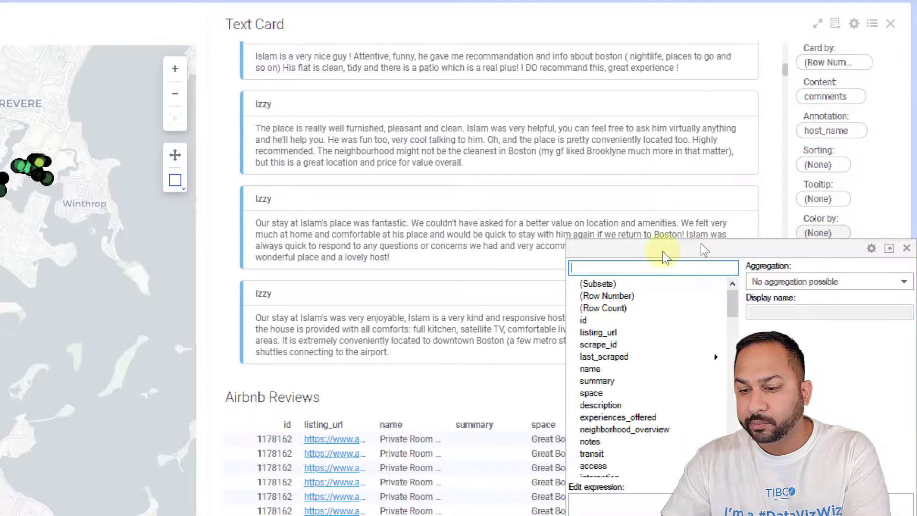
type("score")
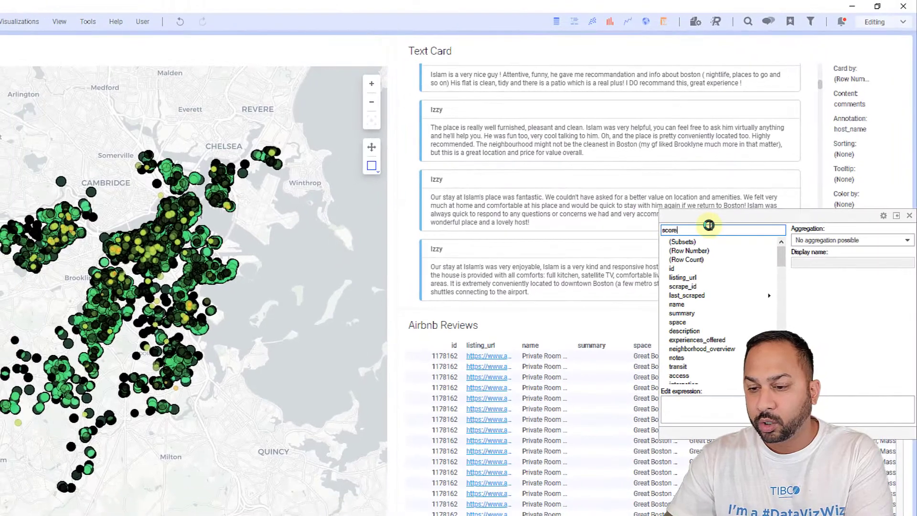
left_click(712, 242)
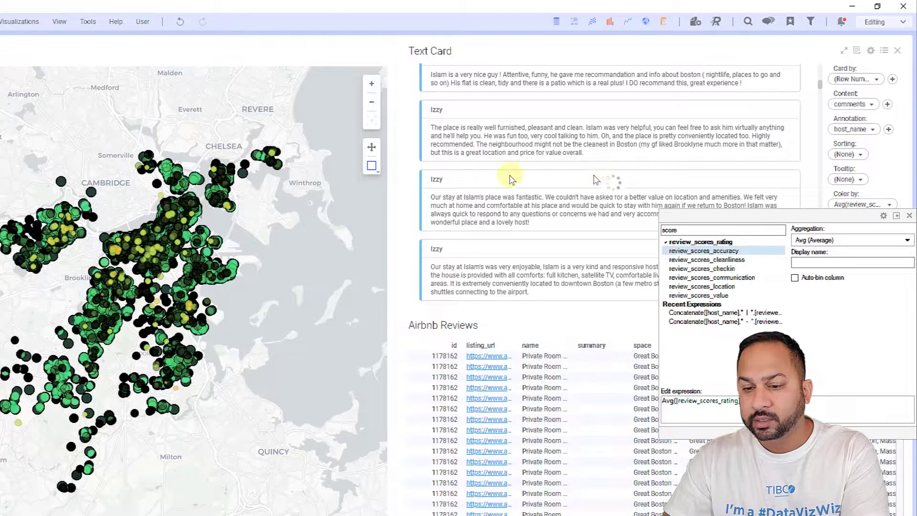
scroll(526, 167, "up", 3)
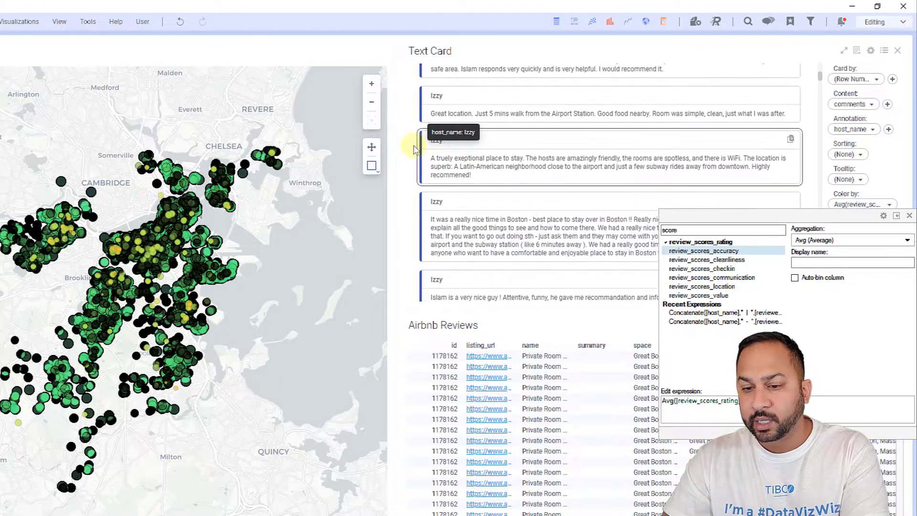
Reuse the Airbnb Listings map's green-yellow-red color scheme for the Text Card's coloring.
right_click(859, 206)
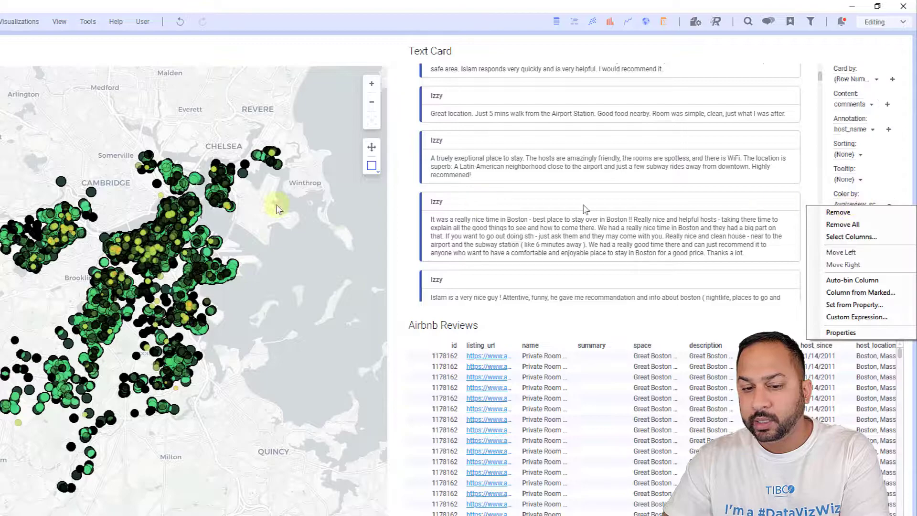
left_click(867, 333)
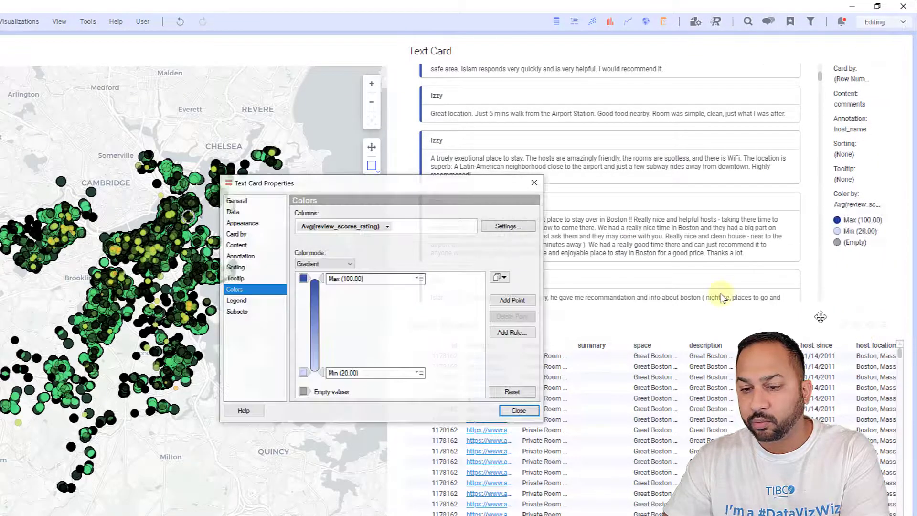
left_click(501, 279)
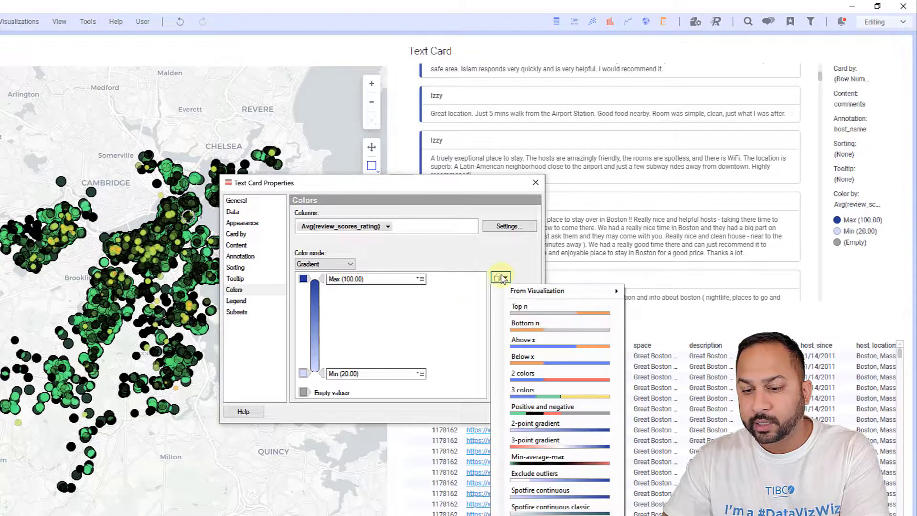
mouse_move(515, 295)
mouse_move(650, 294)
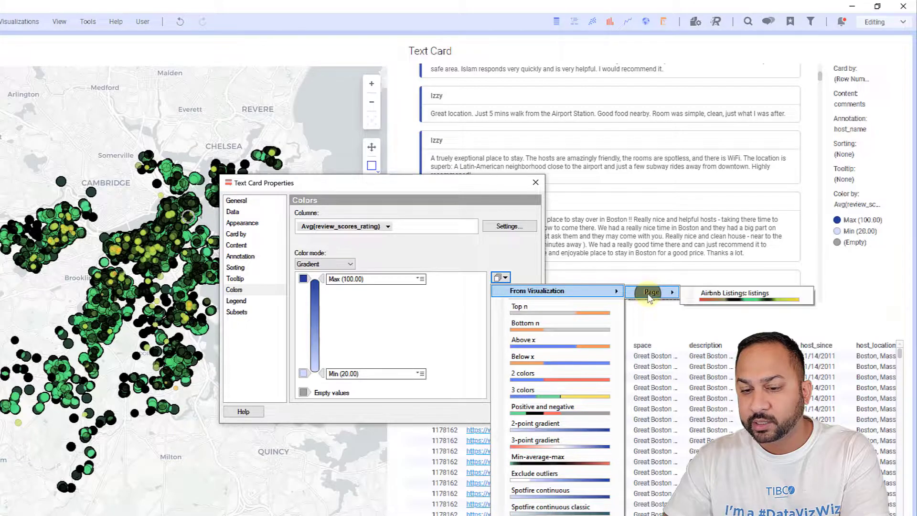
left_click(716, 294)
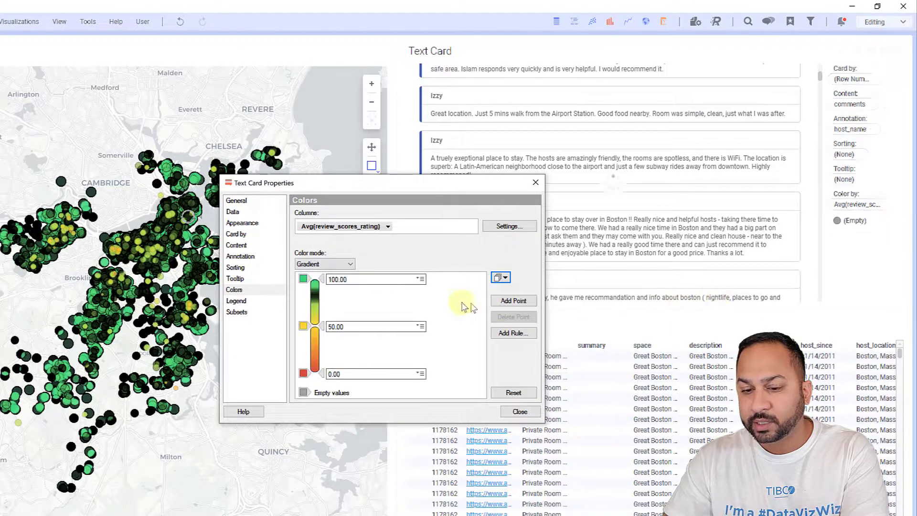
left_click(521, 411)
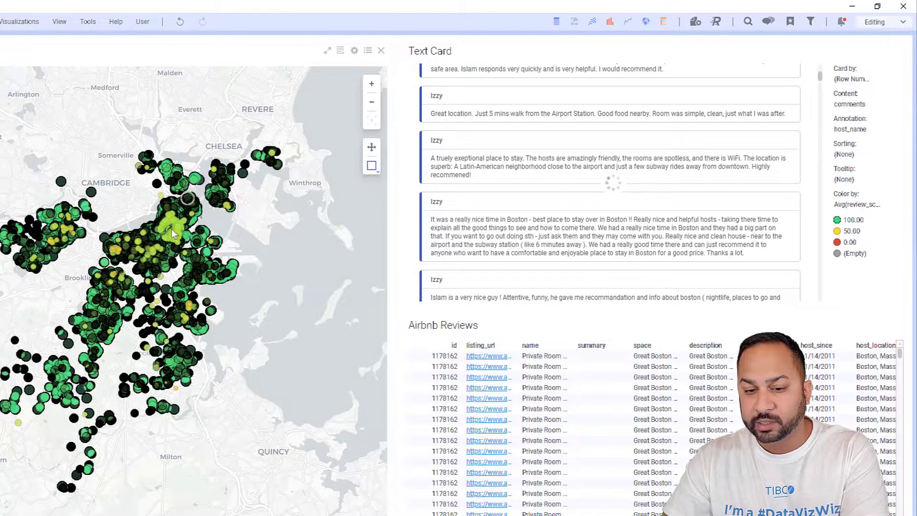
Limit the Text Card's data using the Marking marking in its Data properties.
scroll(482, 199, "up", 5)
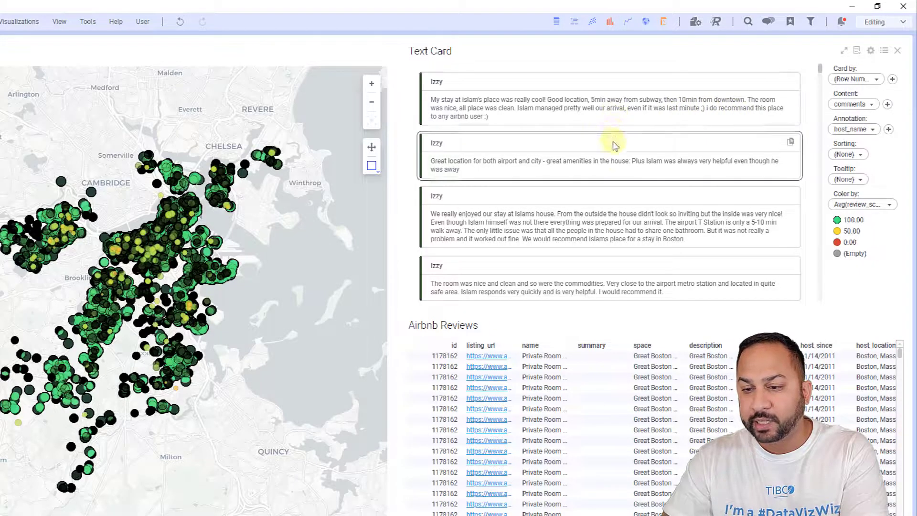
scroll(611, 148, "down", 5)
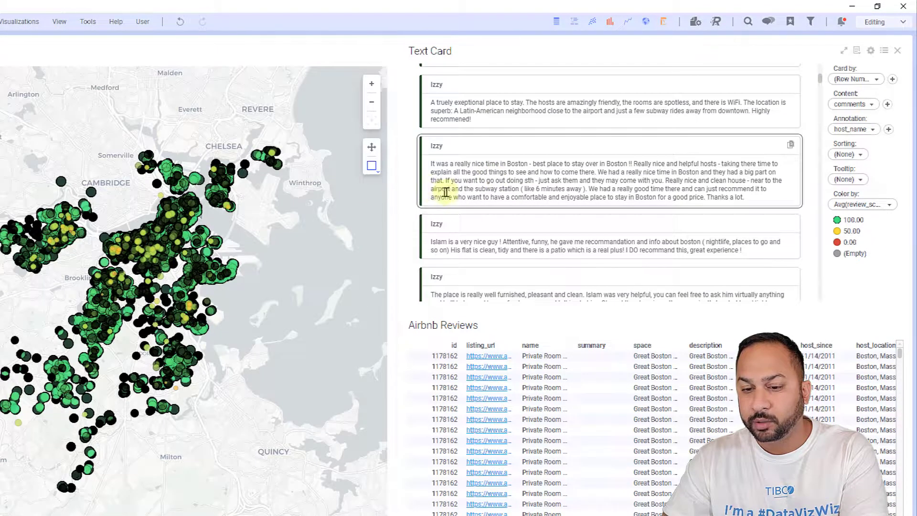
scroll(467, 185, "up", 4)
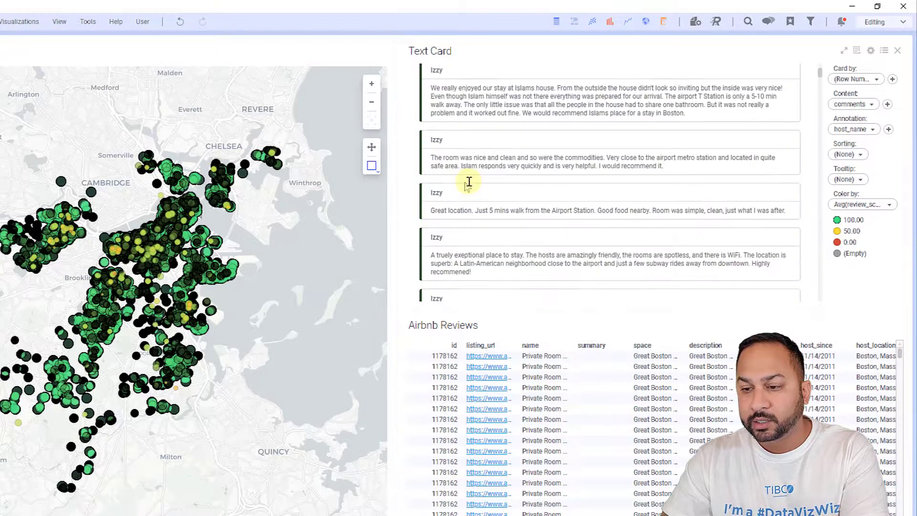
left_click(871, 51)
left_click(280, 211)
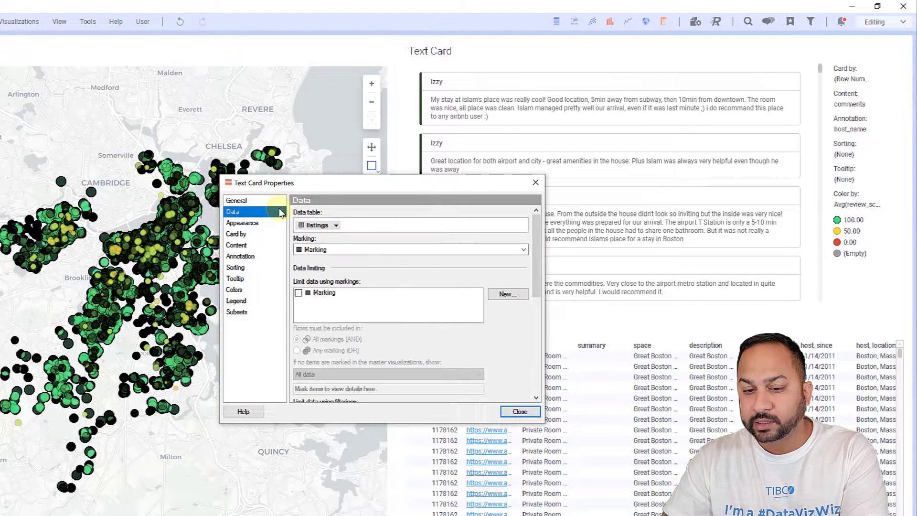
left_click(307, 293)
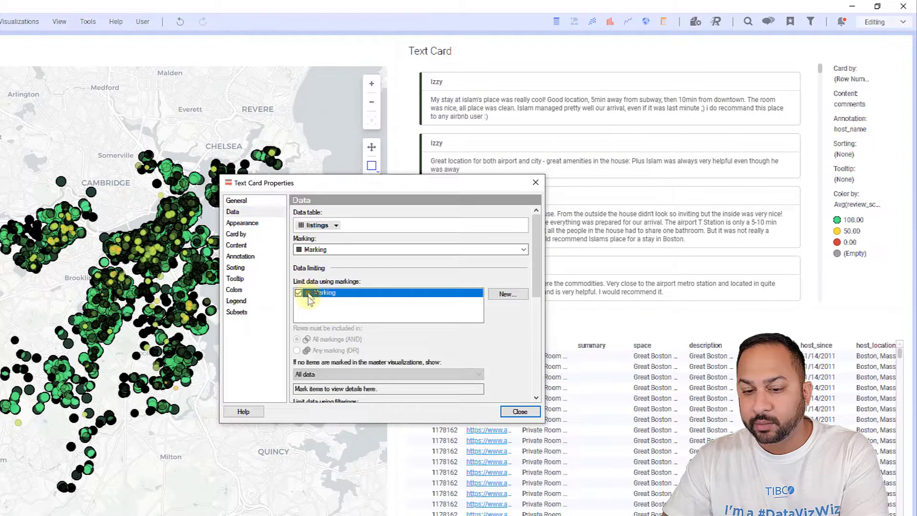
Mark one listing on the map and browse that host's filtered review cards.
left_click(519, 412)
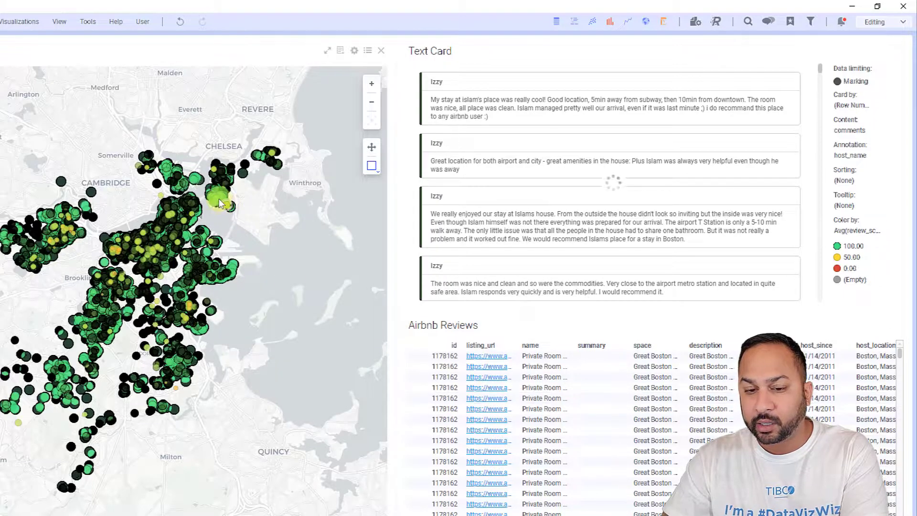
left_click(220, 203)
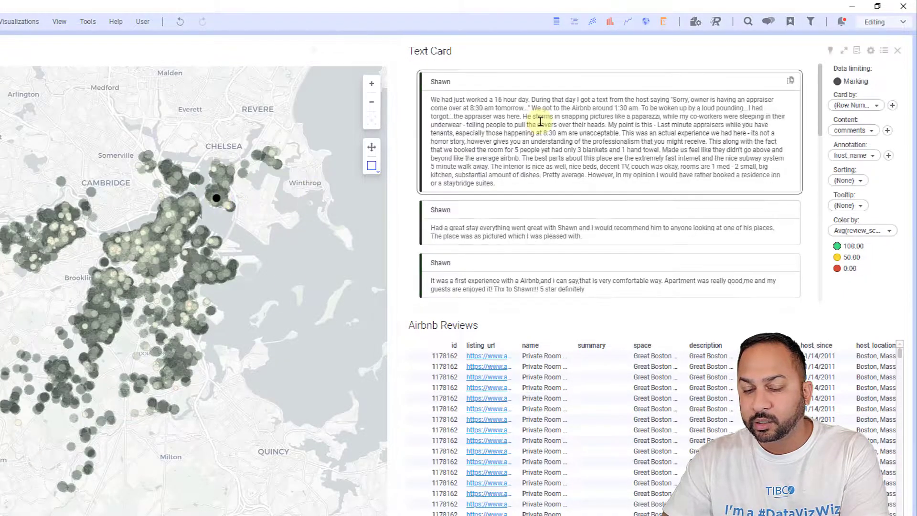
scroll(540, 121, "down", 3)
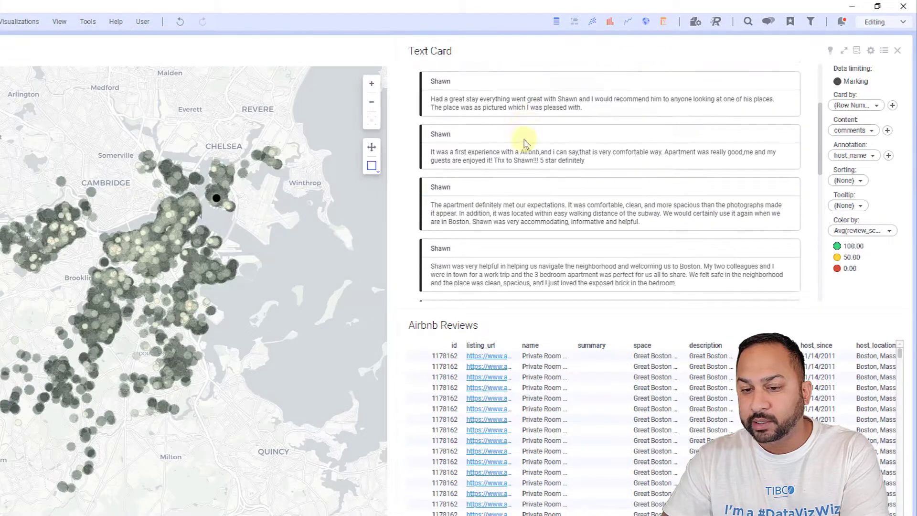
scroll(525, 144, "down", 5)
scroll(523, 148, "up", 8)
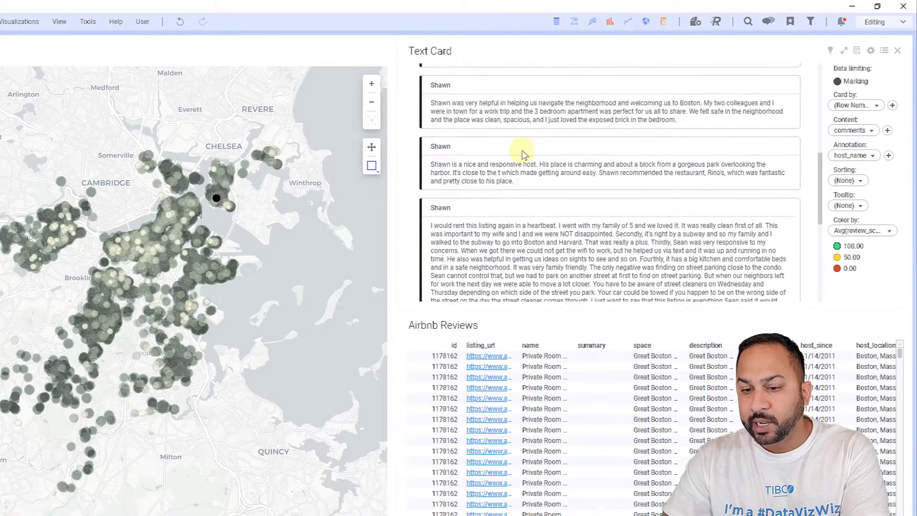
scroll(523, 154, "up", 2)
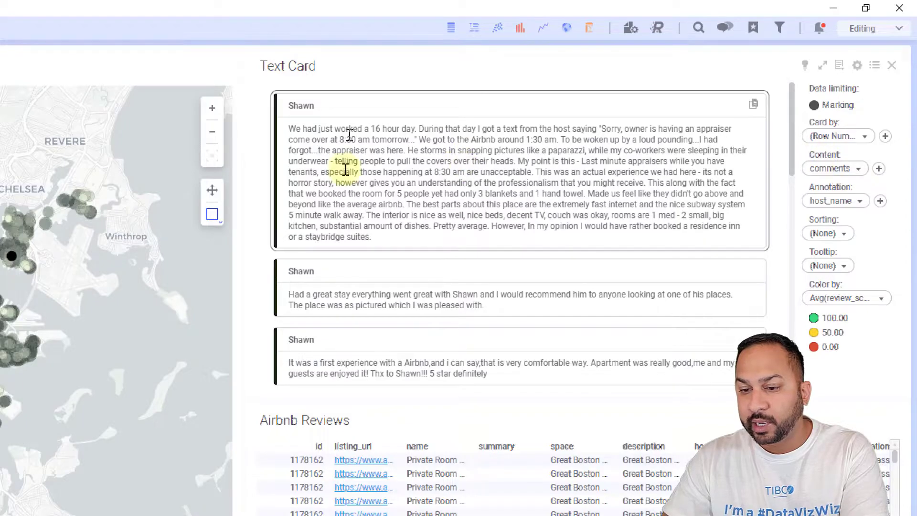
Add reviewer_name as a second annotation column beside host_name.
left_click(881, 201)
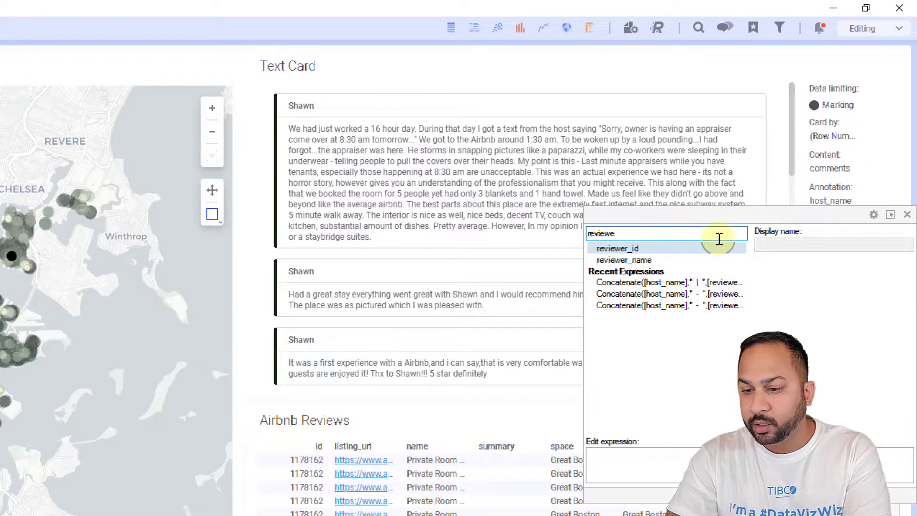
left_click(694, 259)
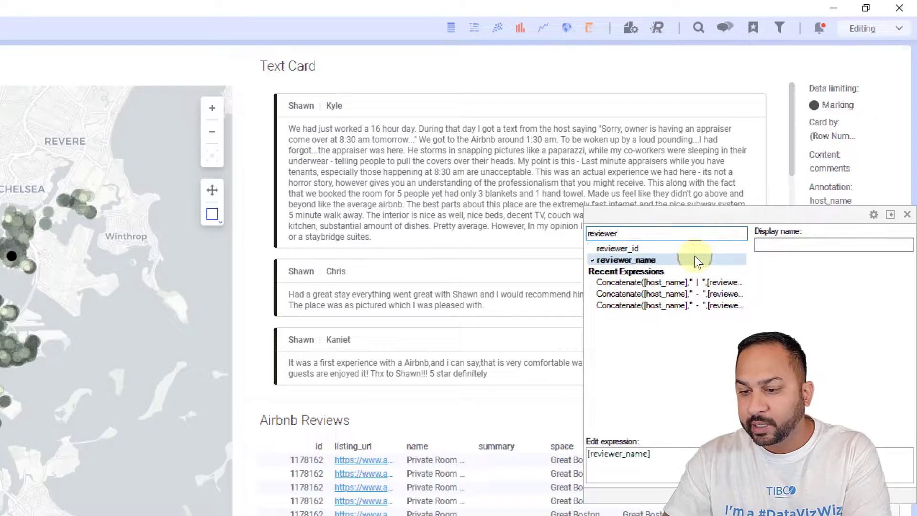
left_click(385, 69)
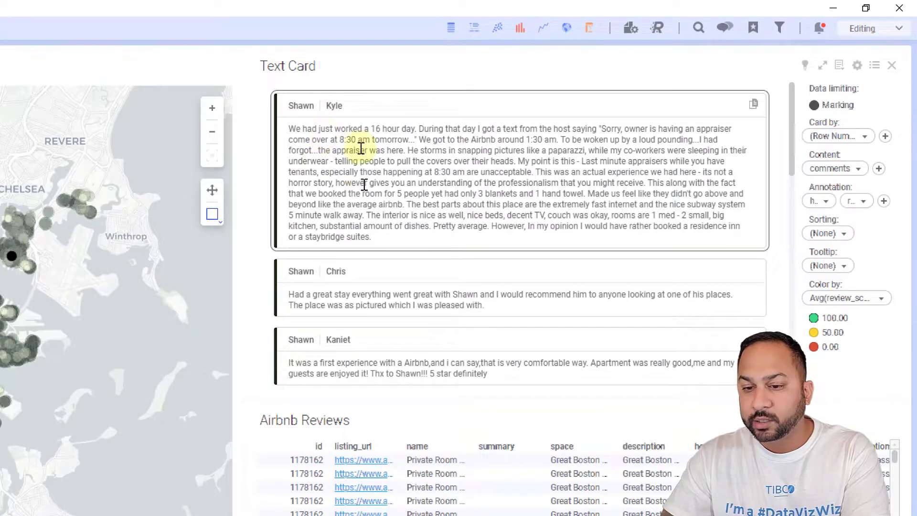
scroll(359, 175, "down", 3)
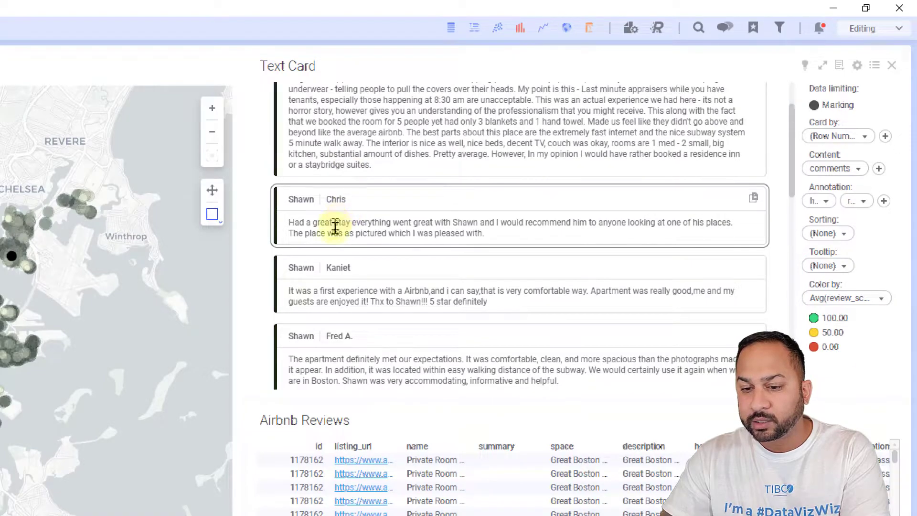
scroll(342, 241, "down", 6)
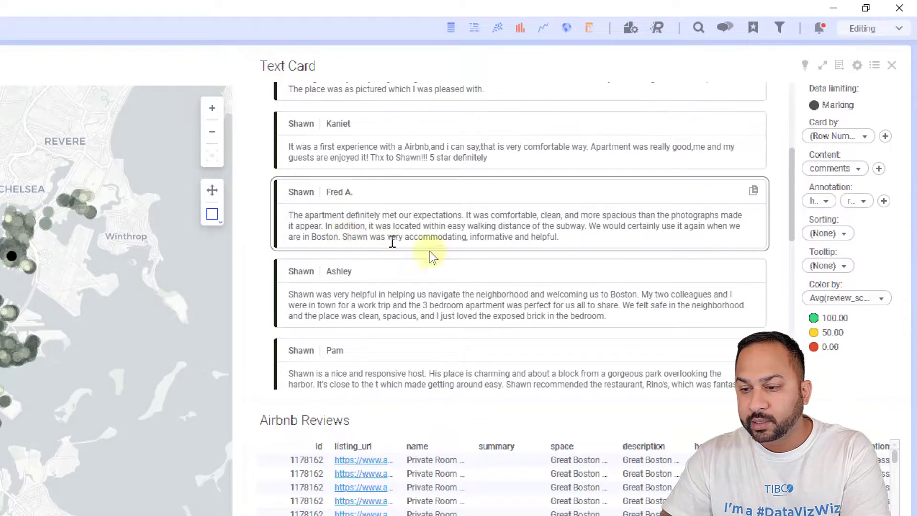
Sort the text cards by Avg(review_scores_rating) and reverse the sort direction.
left_click(821, 234)
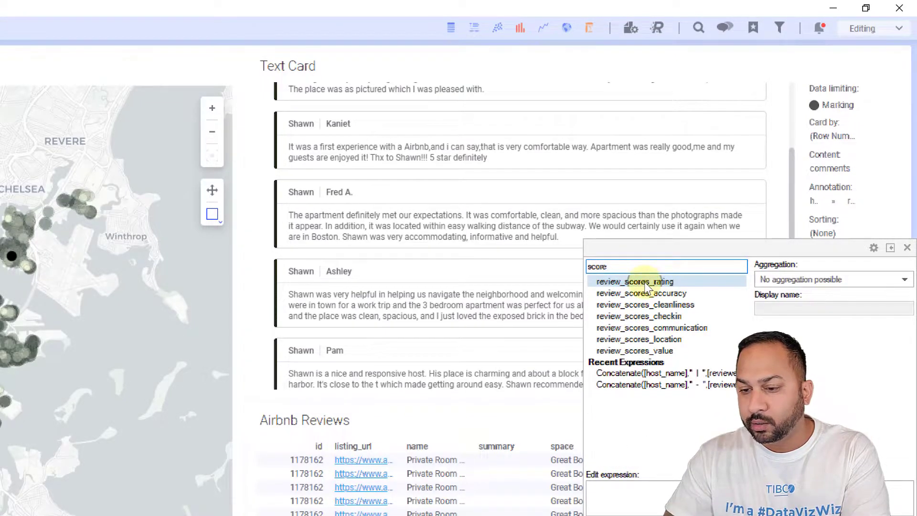
left_click(637, 281)
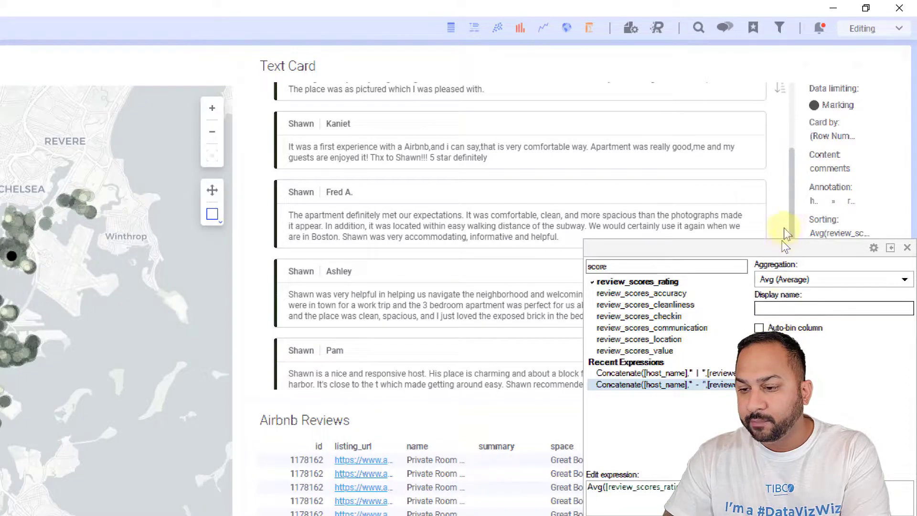
left_click(794, 207)
scroll(740, 210, "up", 5)
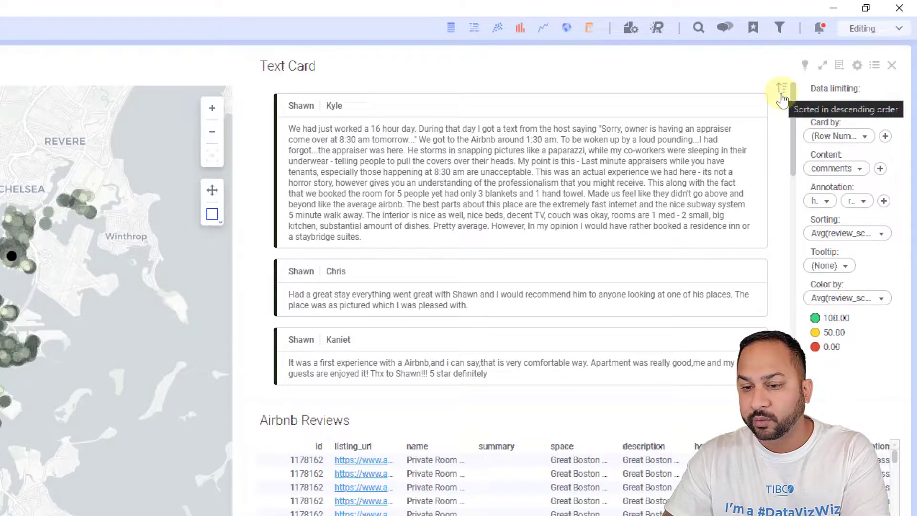
left_click(782, 94)
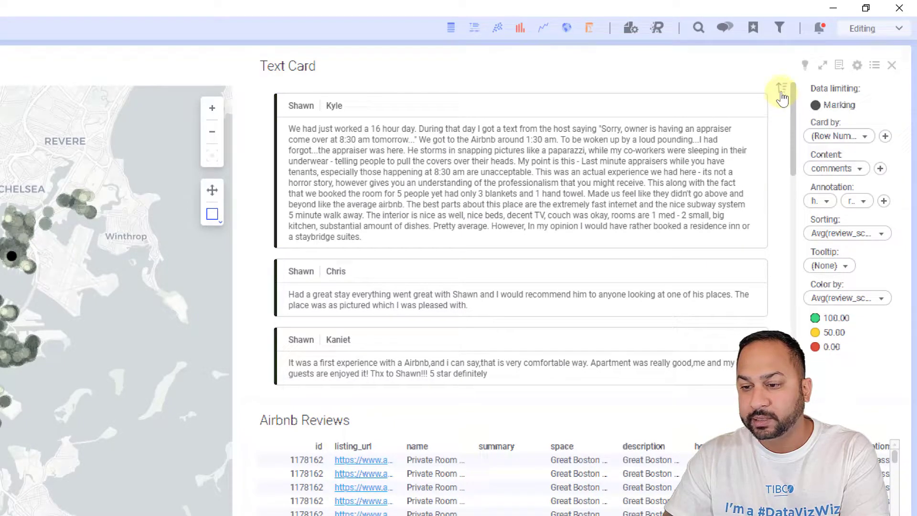
Clear the map marking and flip the sort so the highest-rated green cards come first.
left_click(76, 259)
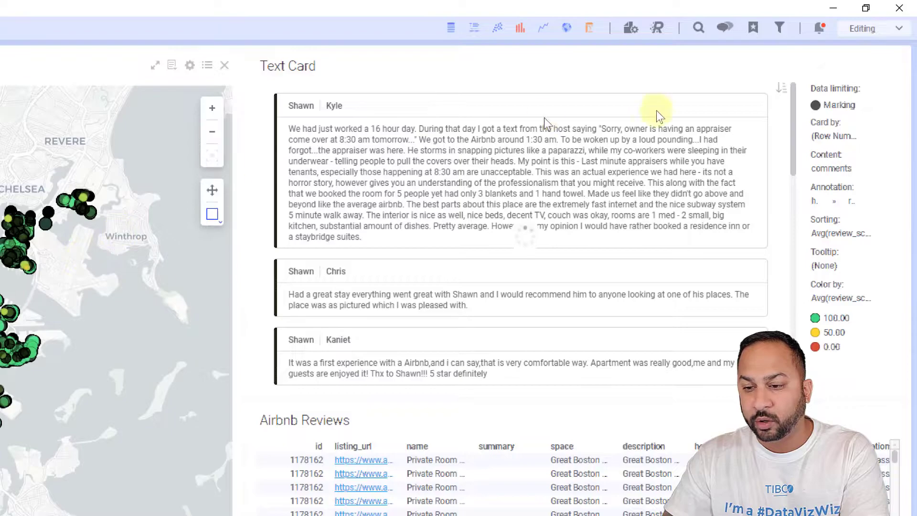
mouse_move(789, 86)
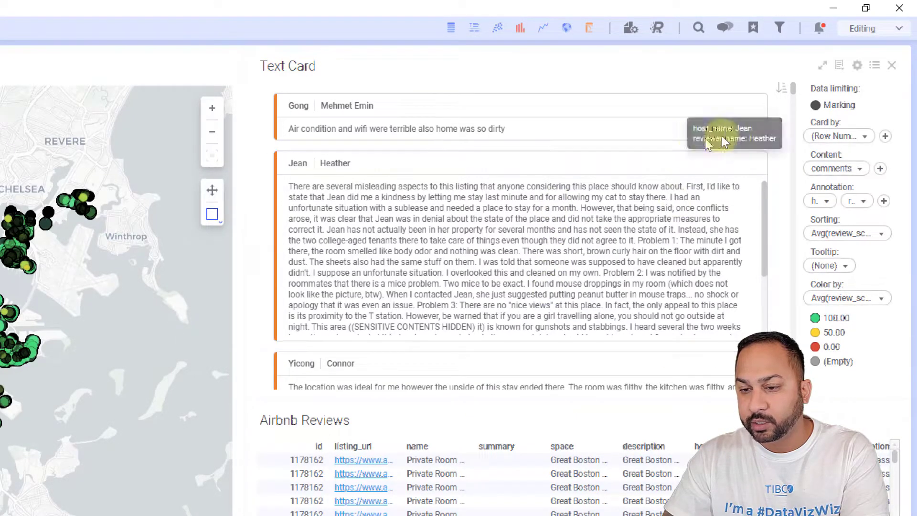
left_click(781, 92)
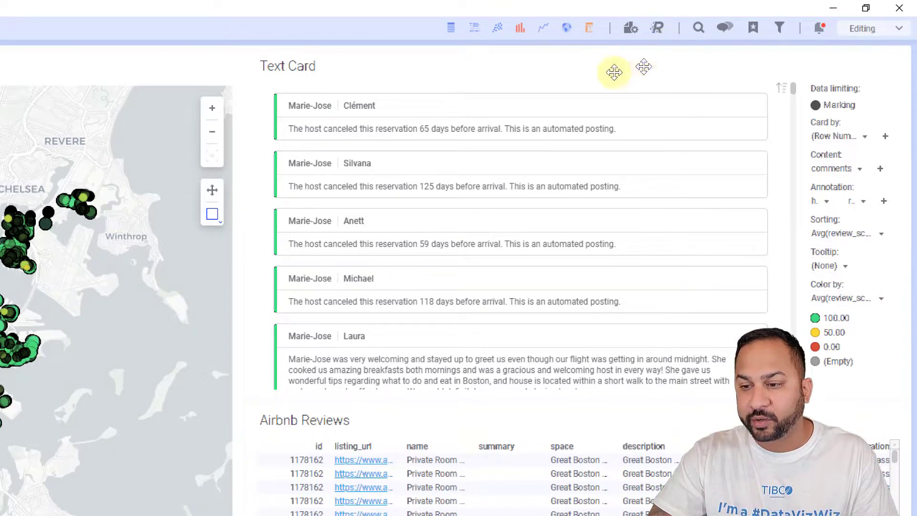
Set Card by to host_name and dismiss the unaggregated-data warning.
left_click(815, 137)
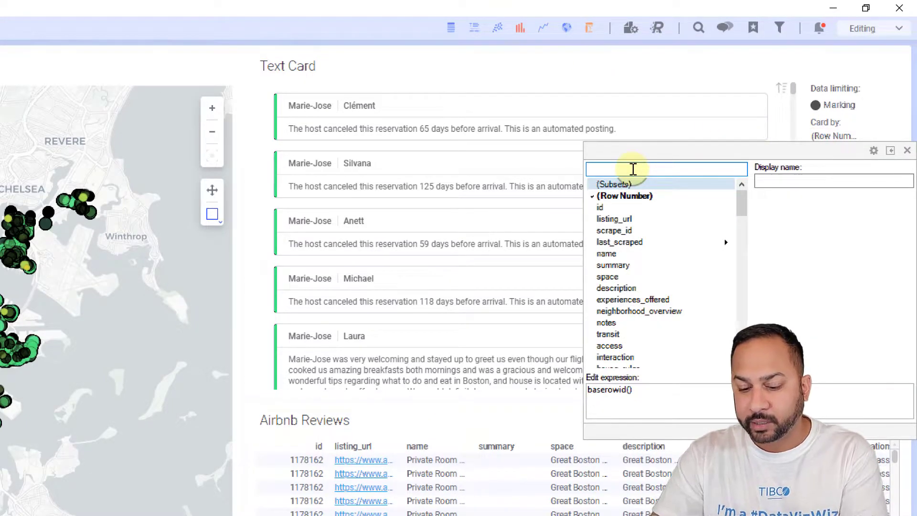
type("host")
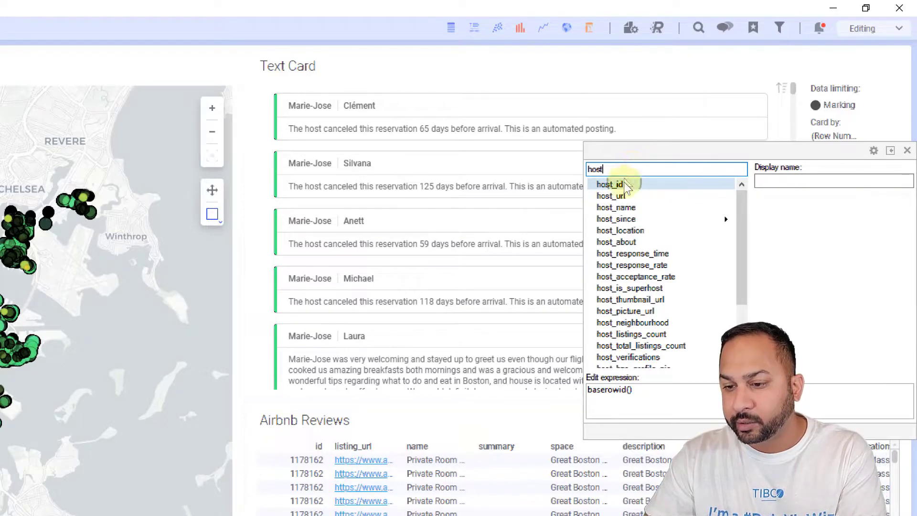
left_click(630, 208)
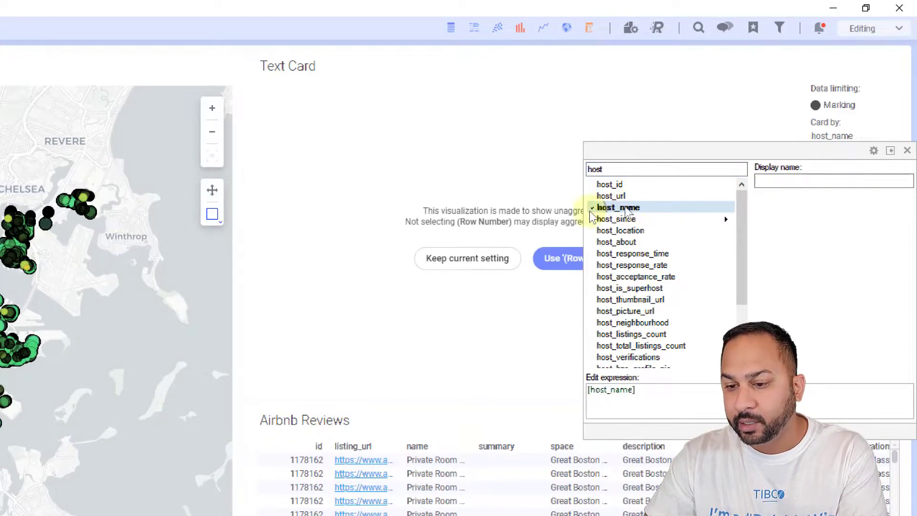
left_click(497, 211)
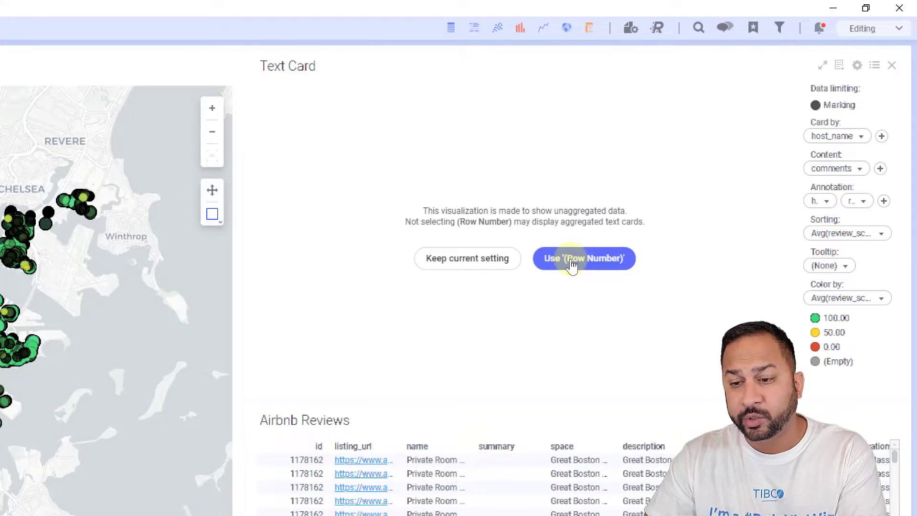
left_click(490, 267)
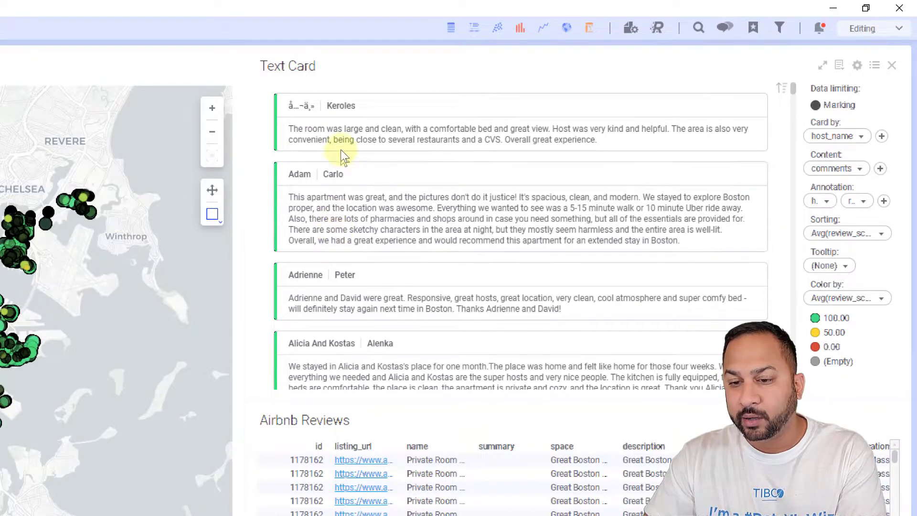
Change the card annotation from reviewer_name to host_name.
scroll(365, 203, "down", 5)
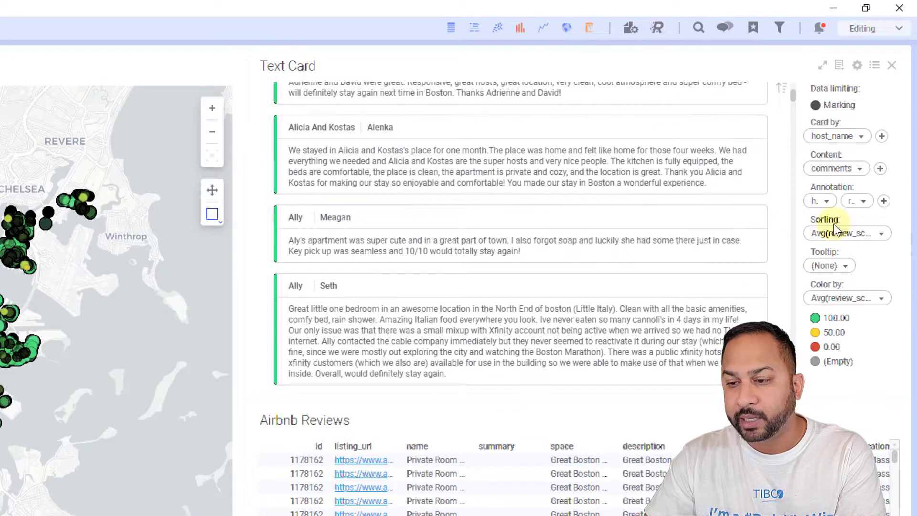
left_click(855, 202)
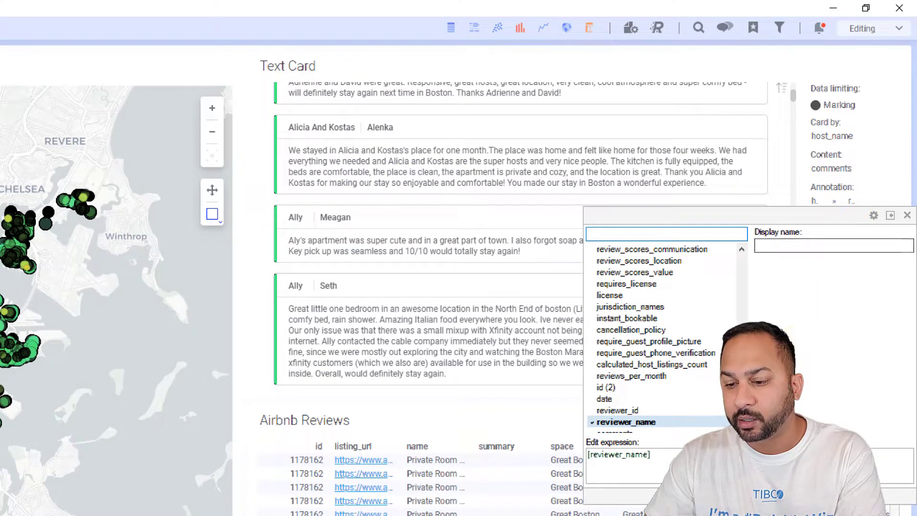
left_click(625, 422)
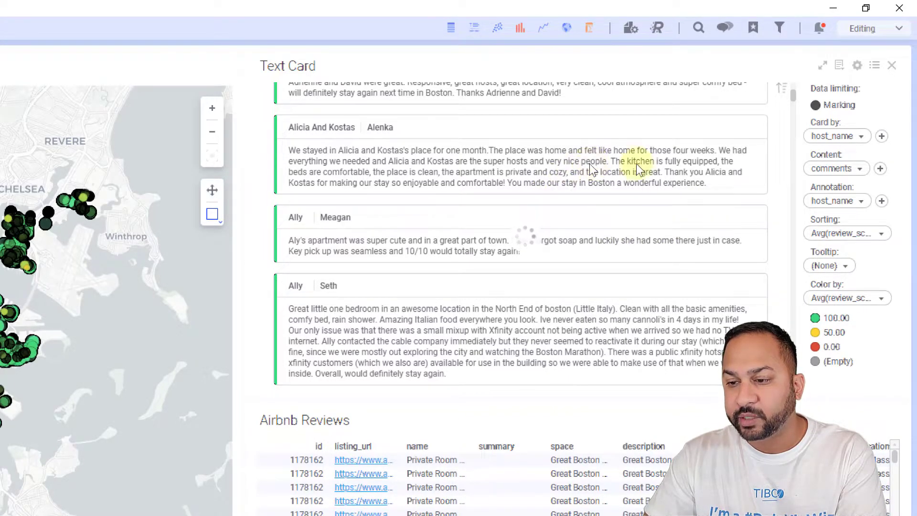
scroll(606, 212, "up", 3)
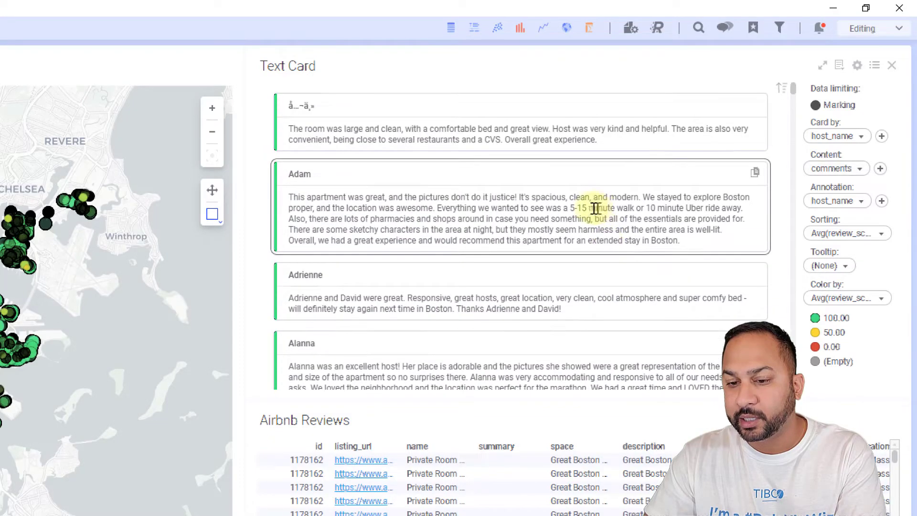
scroll(440, 165, "down", 4)
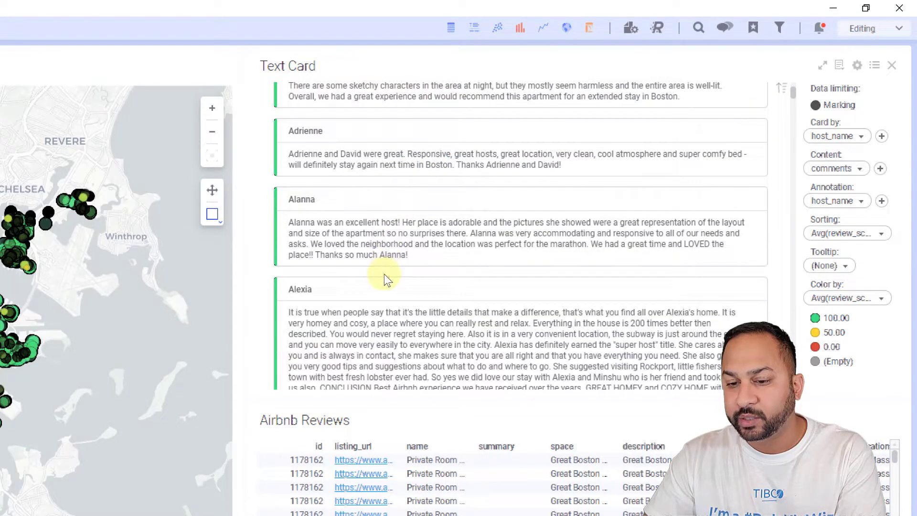
scroll(382, 275, "down", 4)
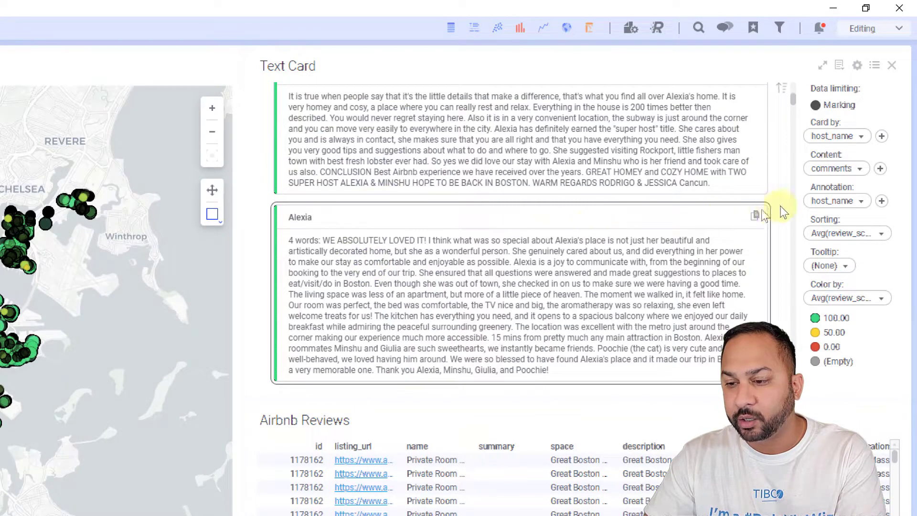
Set the card content to the description column, found by searching 'des'.
left_click(843, 170)
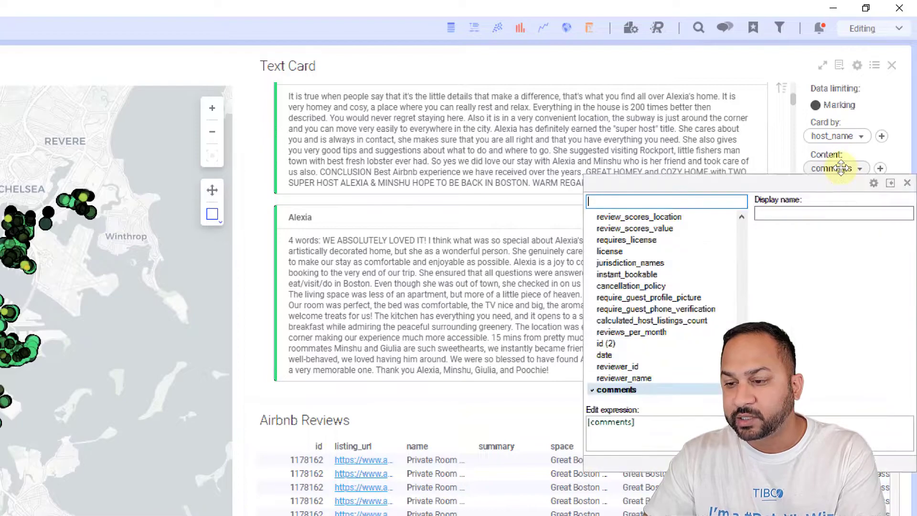
left_click(791, 212)
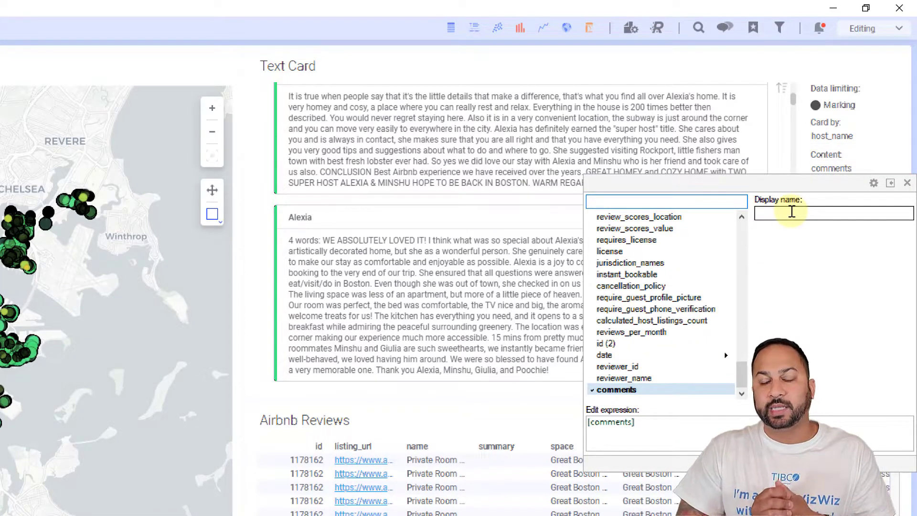
type("des")
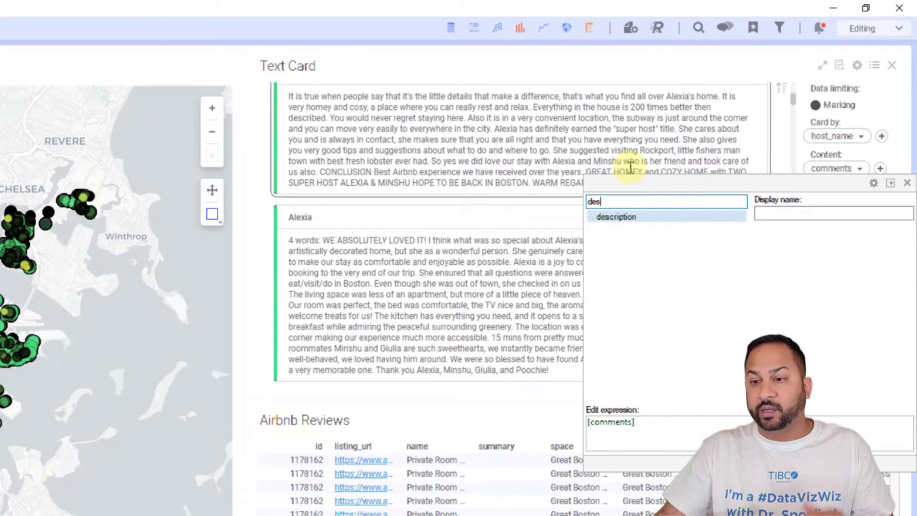
left_click(663, 216)
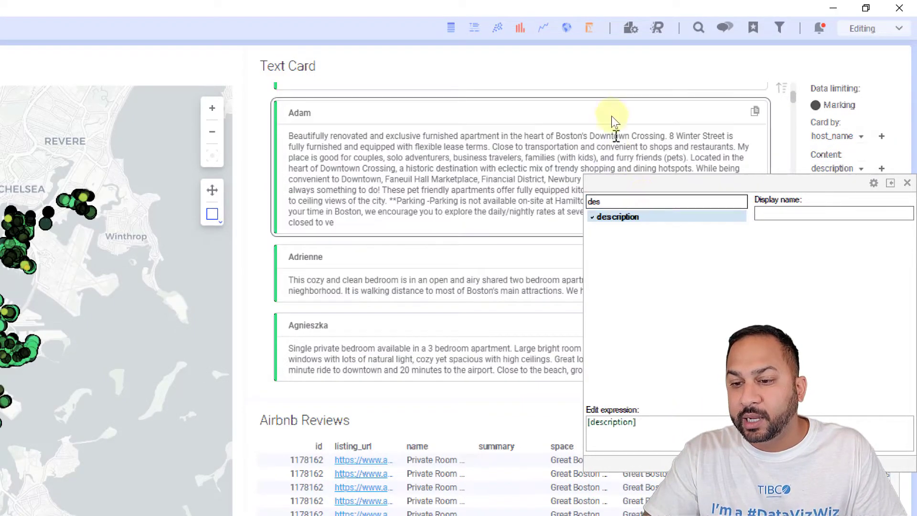
Close the column picker and browse the host cards showing listing descriptions.
left_click(266, 158)
scroll(267, 159, "up", 2)
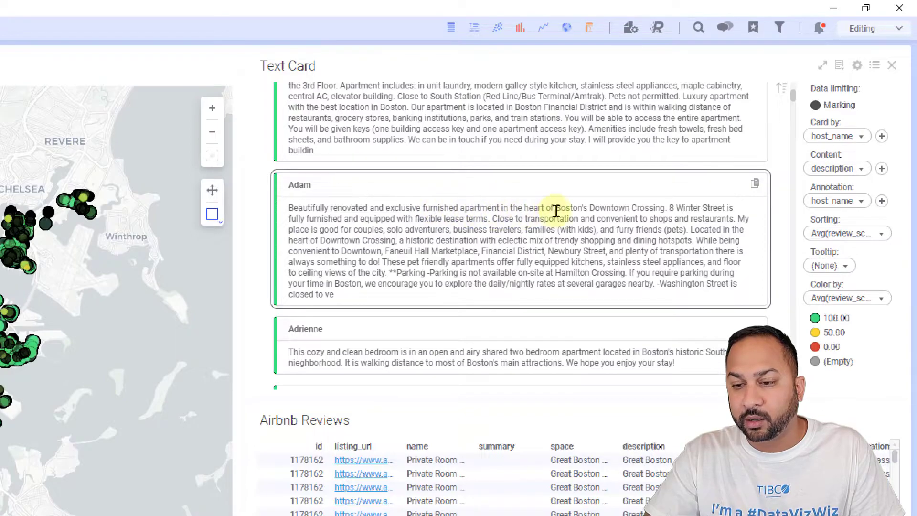
scroll(525, 241, "down", 2)
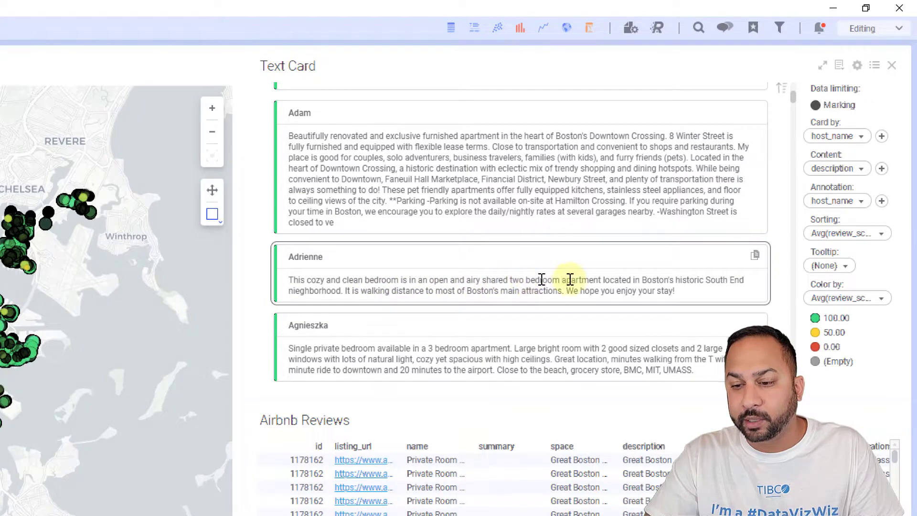
scroll(577, 279, "down", 8)
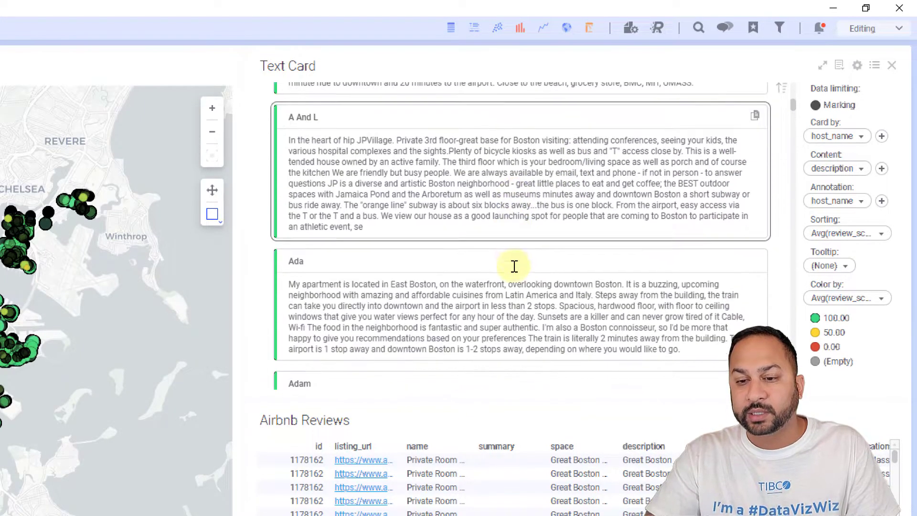